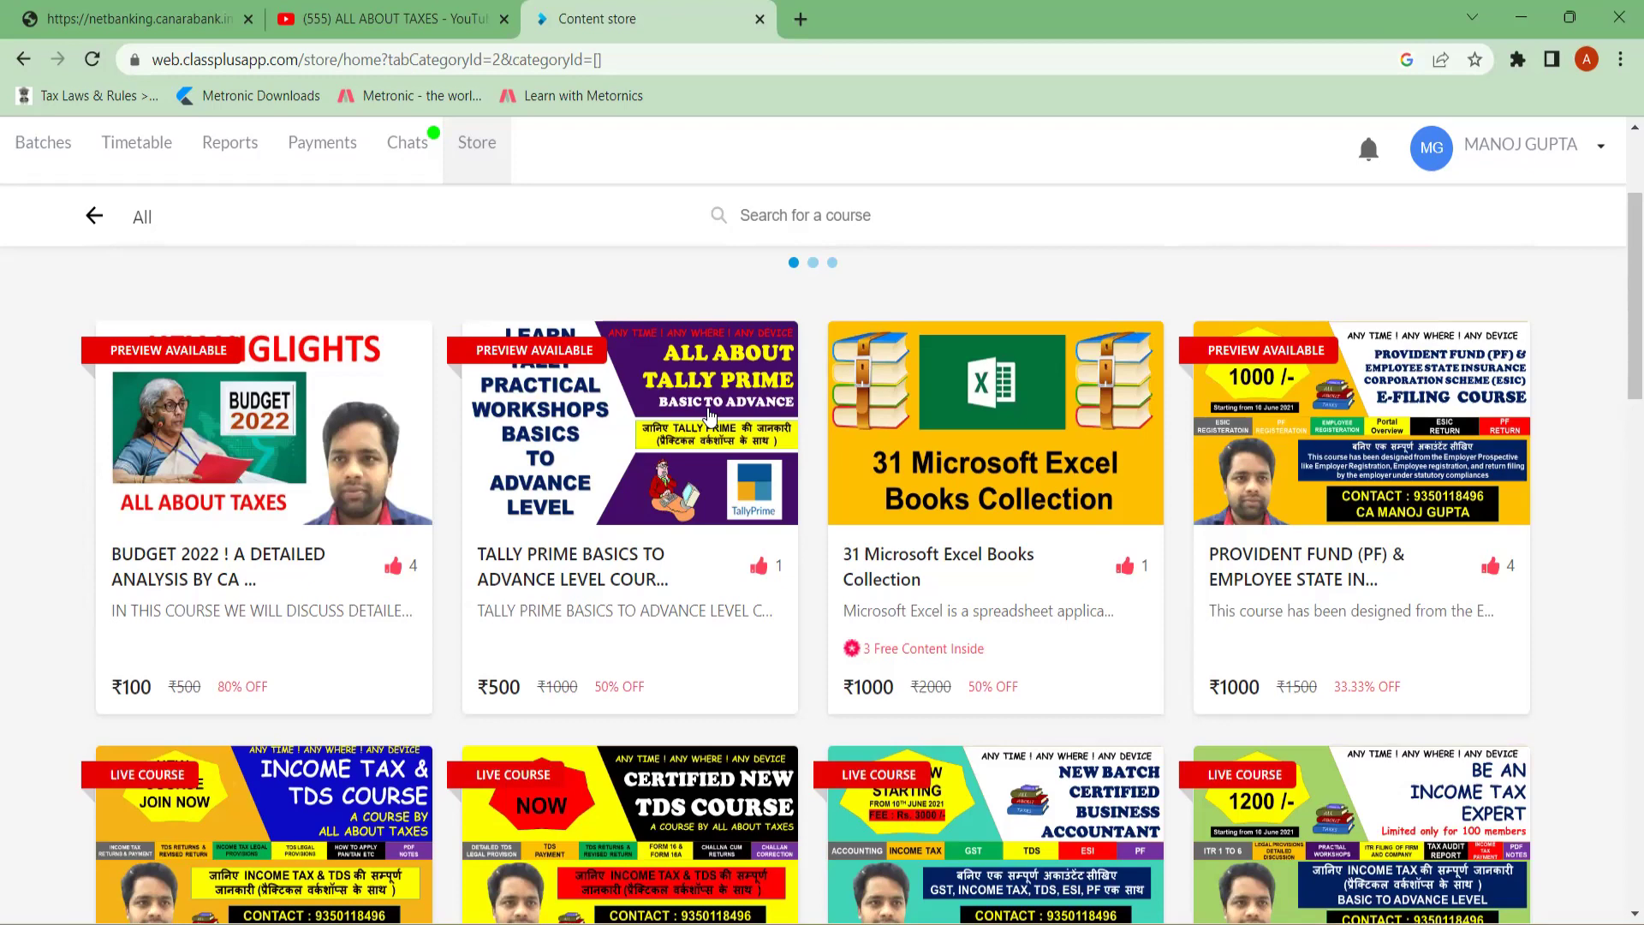
- Scroll through the Classplus course store listings
scroll(709, 417, "down", 2)
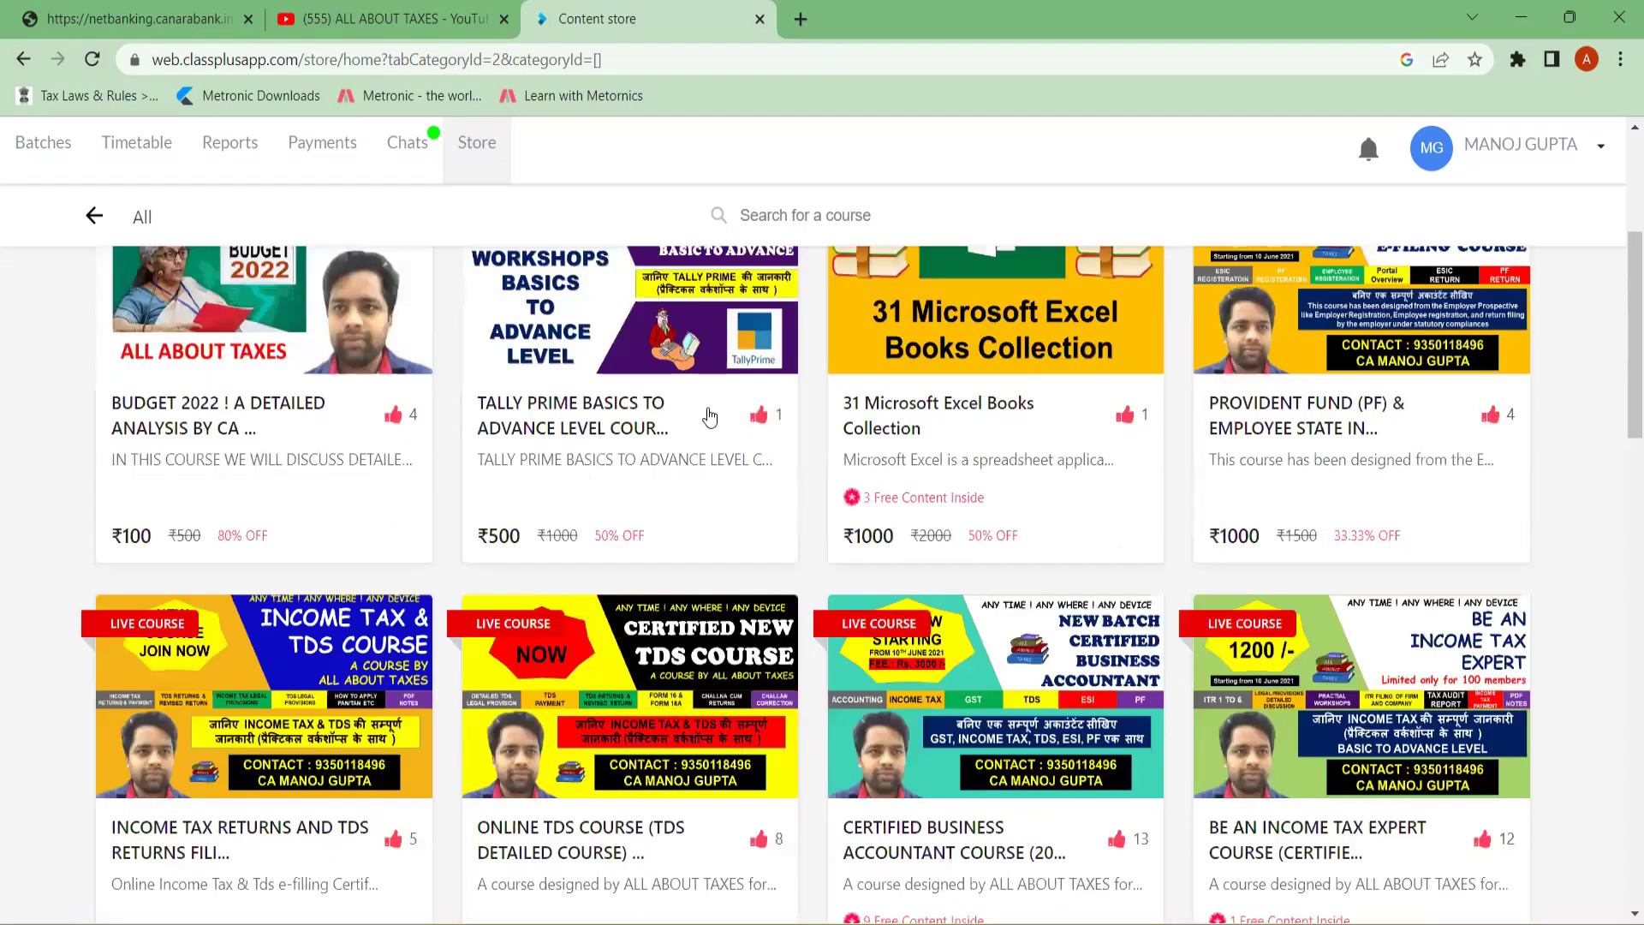
scroll(709, 417, "down", 5)
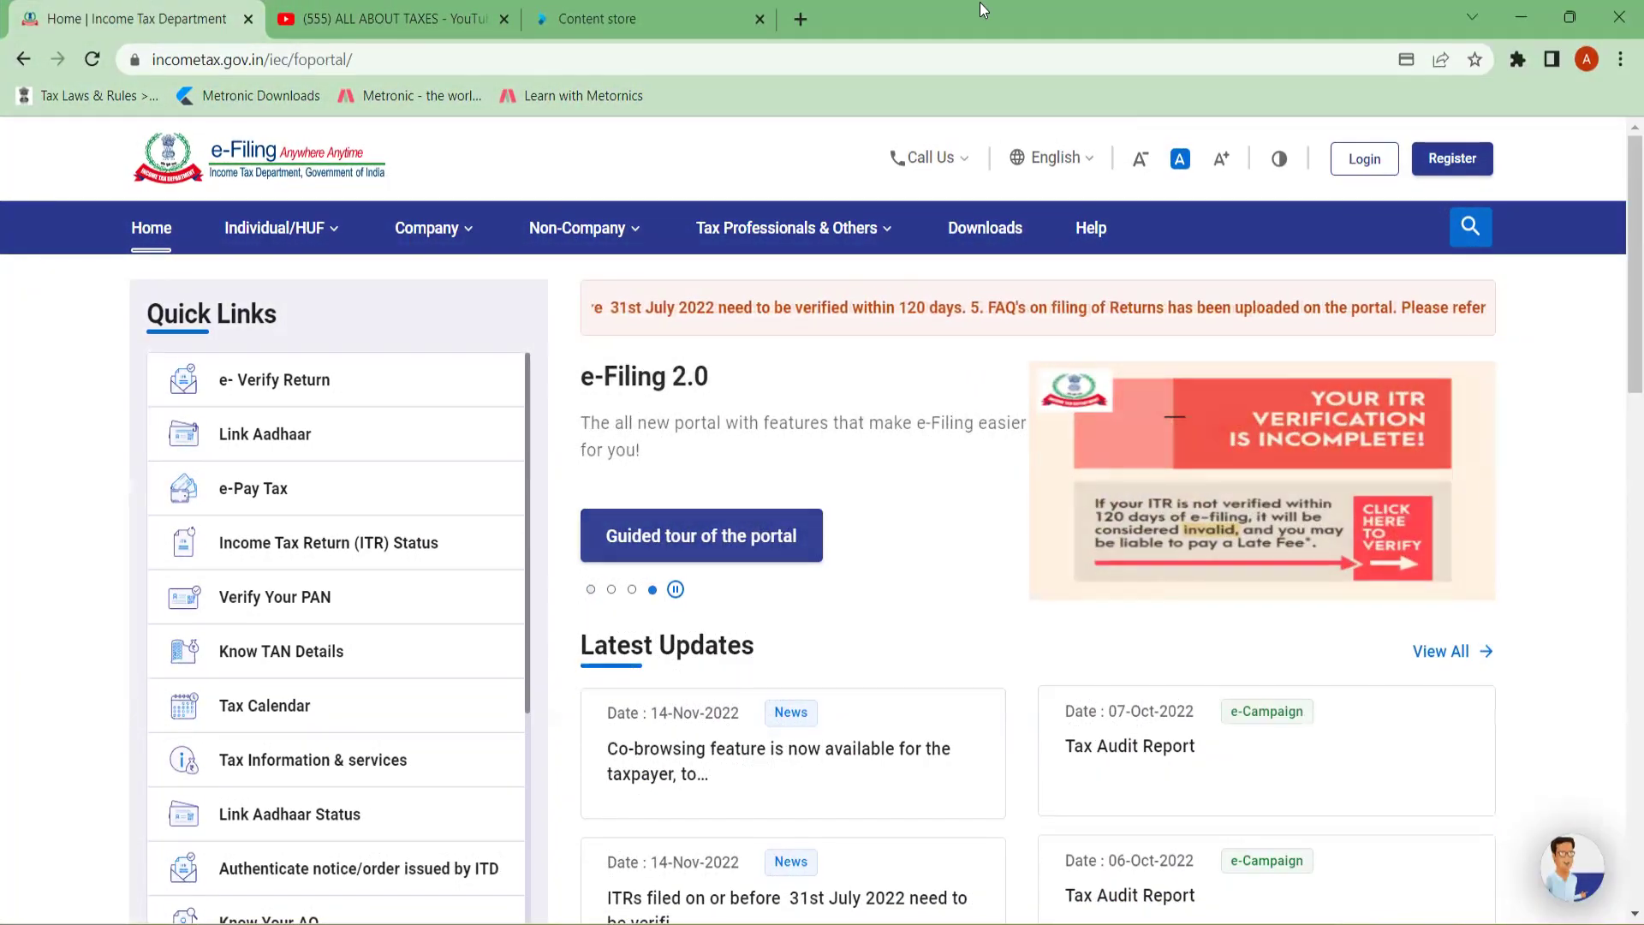
- Open the taxpayer login and enter the PAN as the user ID
left_click(1351, 167)
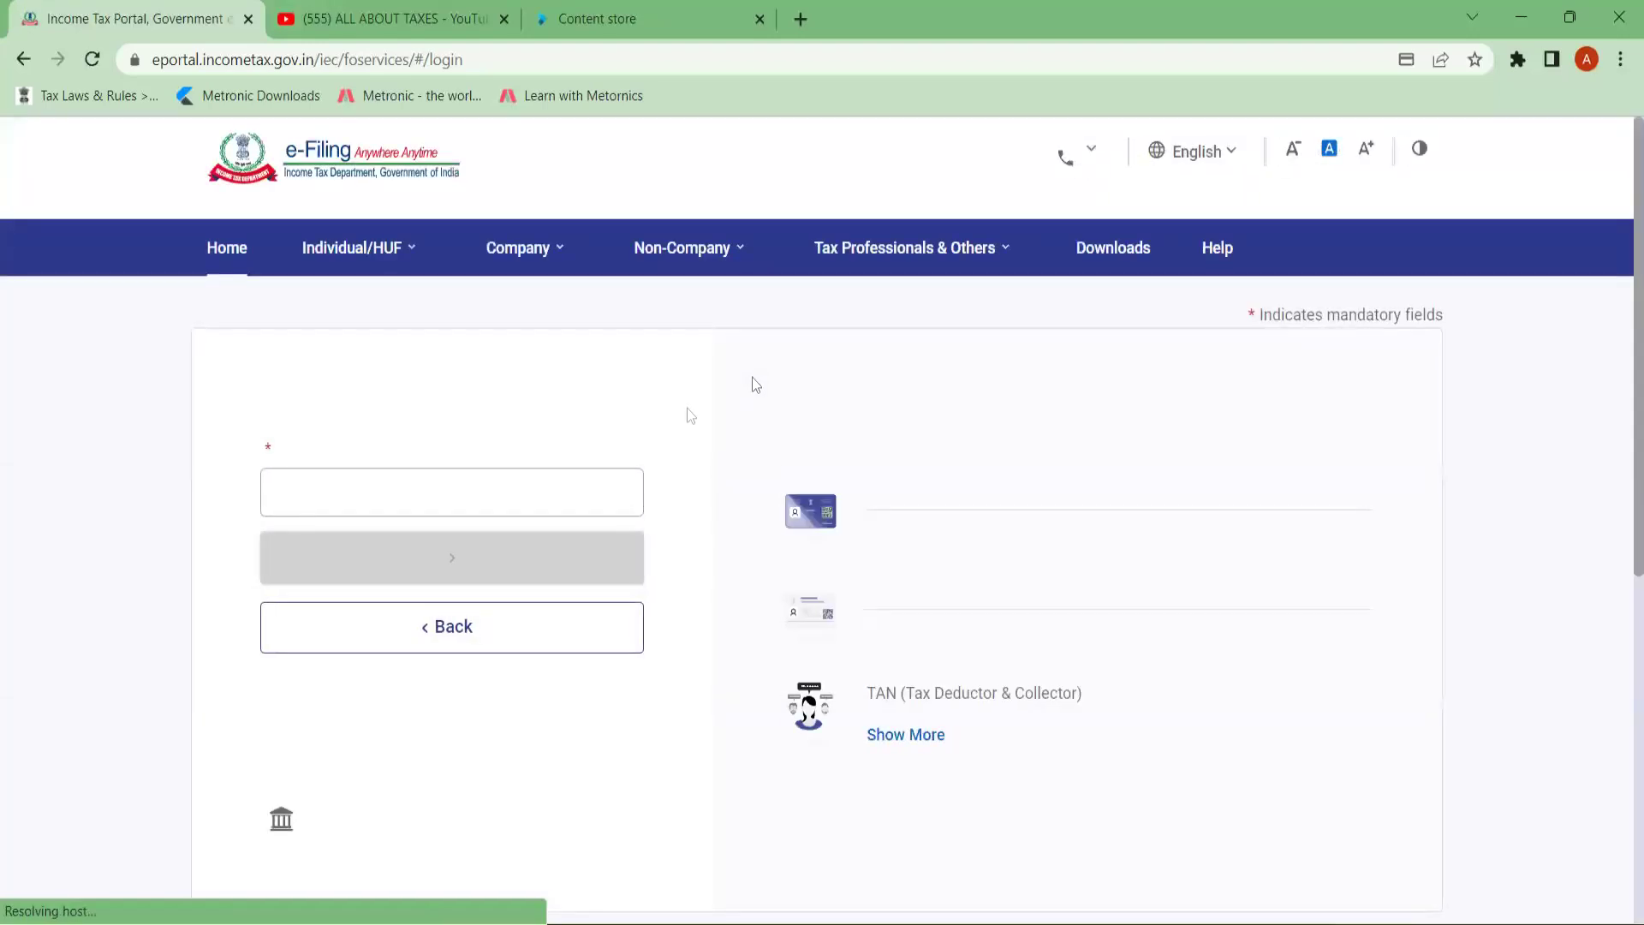
left_click(472, 494)
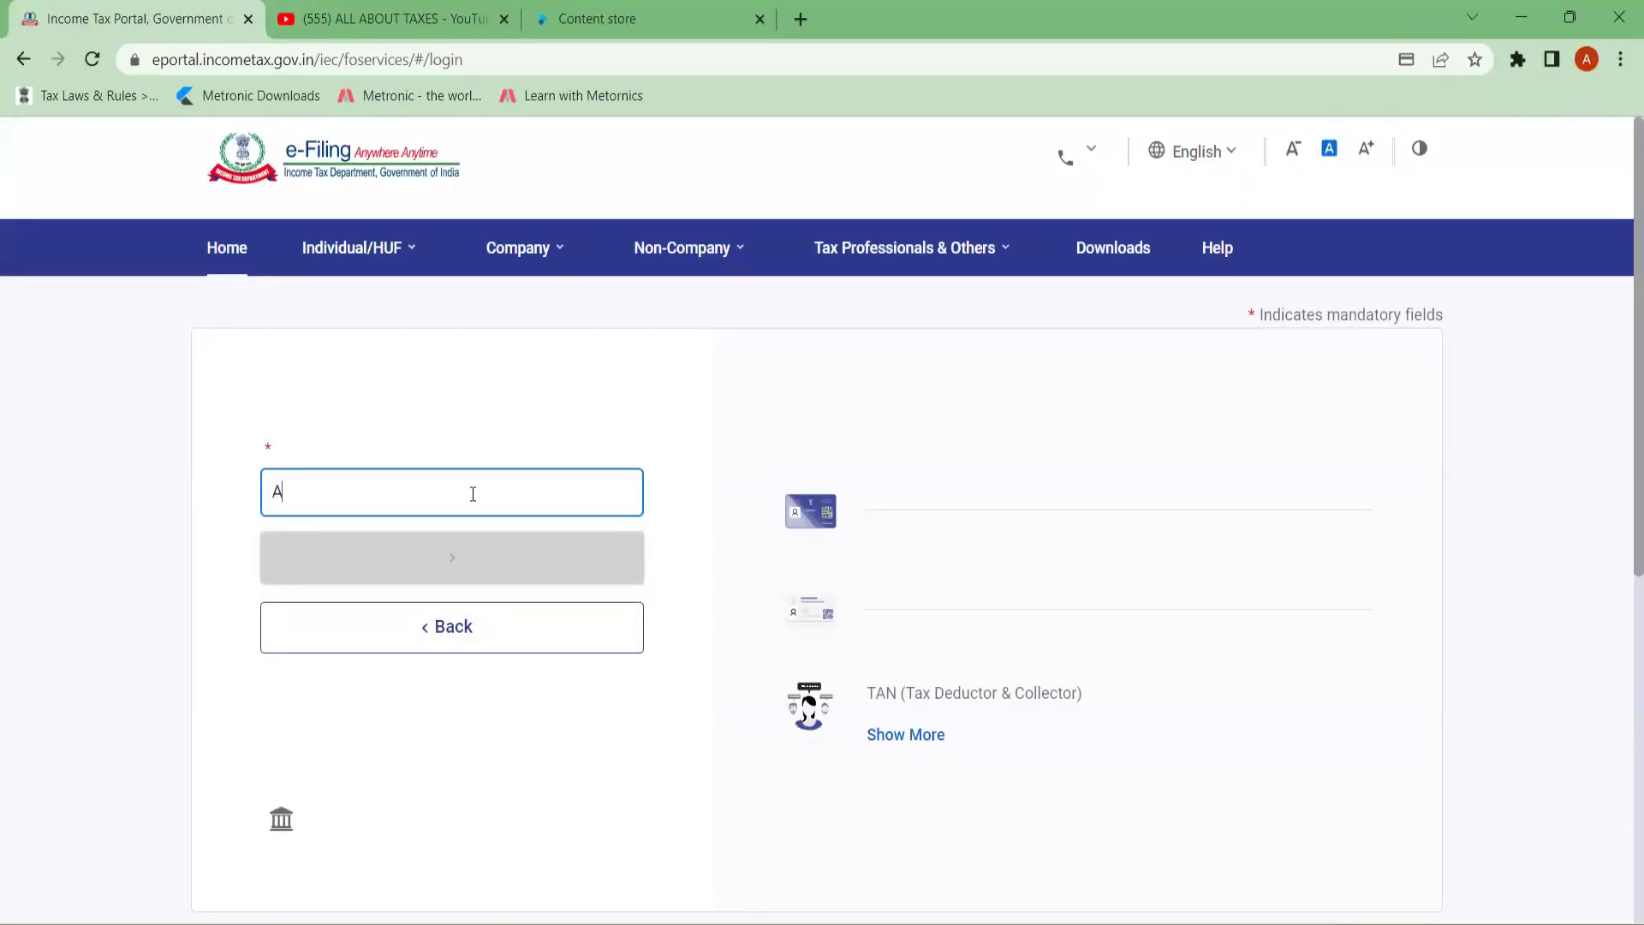
left_click(452, 561)
- Confirm the secure access message and log in with the account password
left_click(270, 632)
left_click(295, 779)
type("•••••")
key("BackSpace")
key("BackSpace")
key("BackSpace")
key("BackSpace")
key("BackSpace")
type("•••••••••••")
scroll(310, 825, "down", 1)
left_click(310, 825)
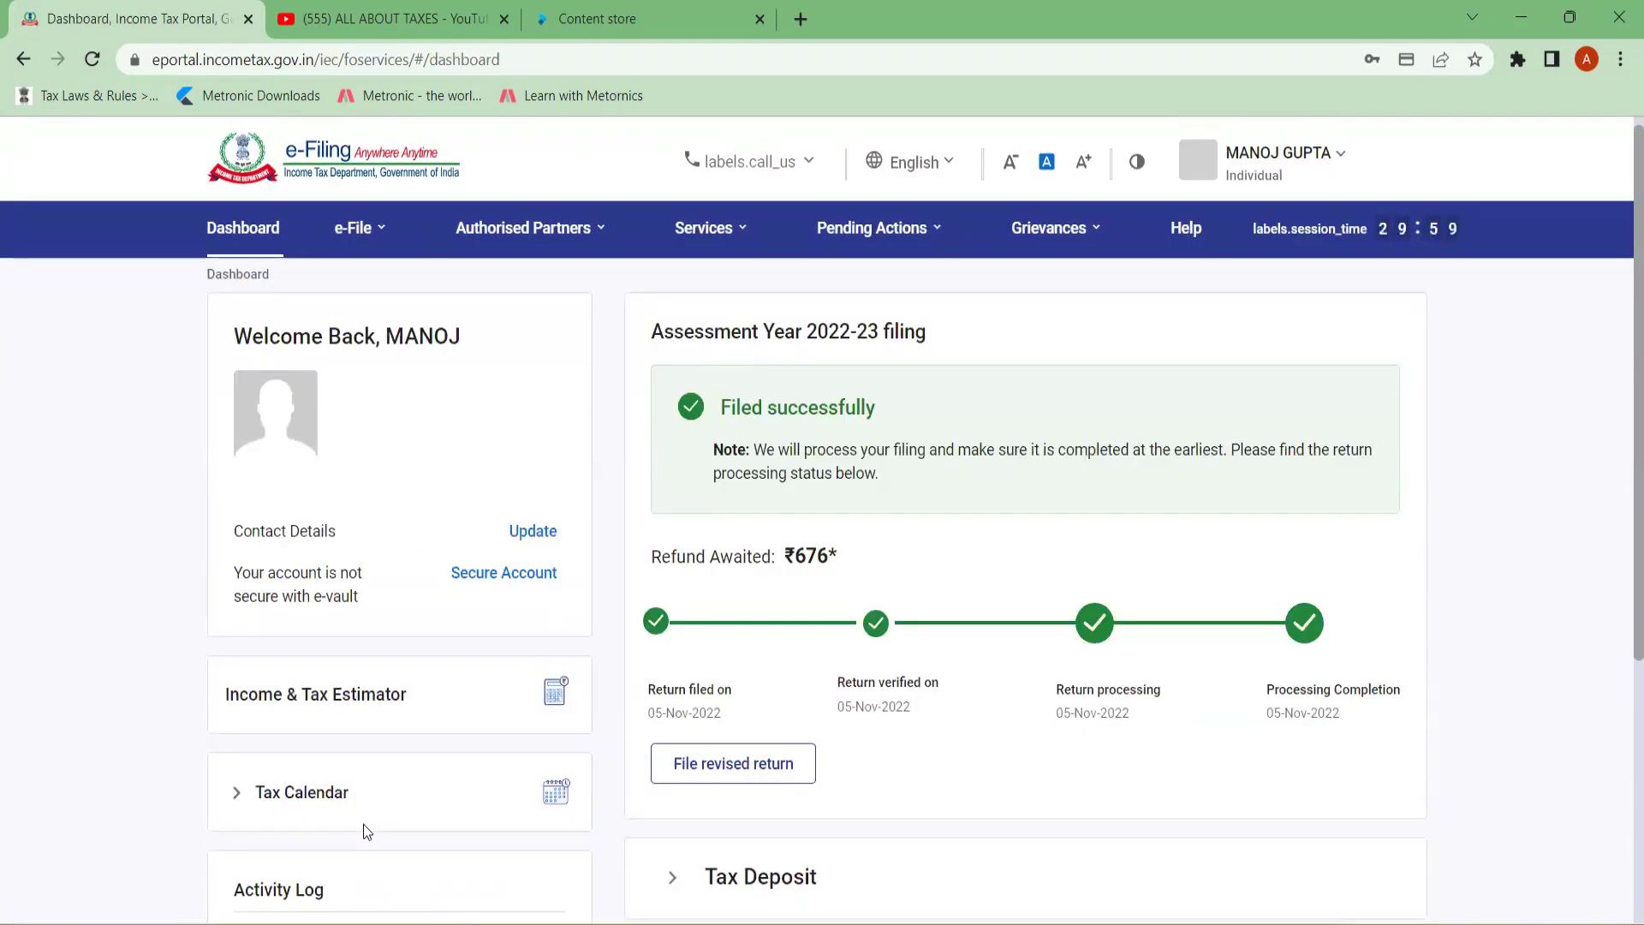
- Go to e-File > e-Pay Tax and start a new payment
mouse_move(355, 249)
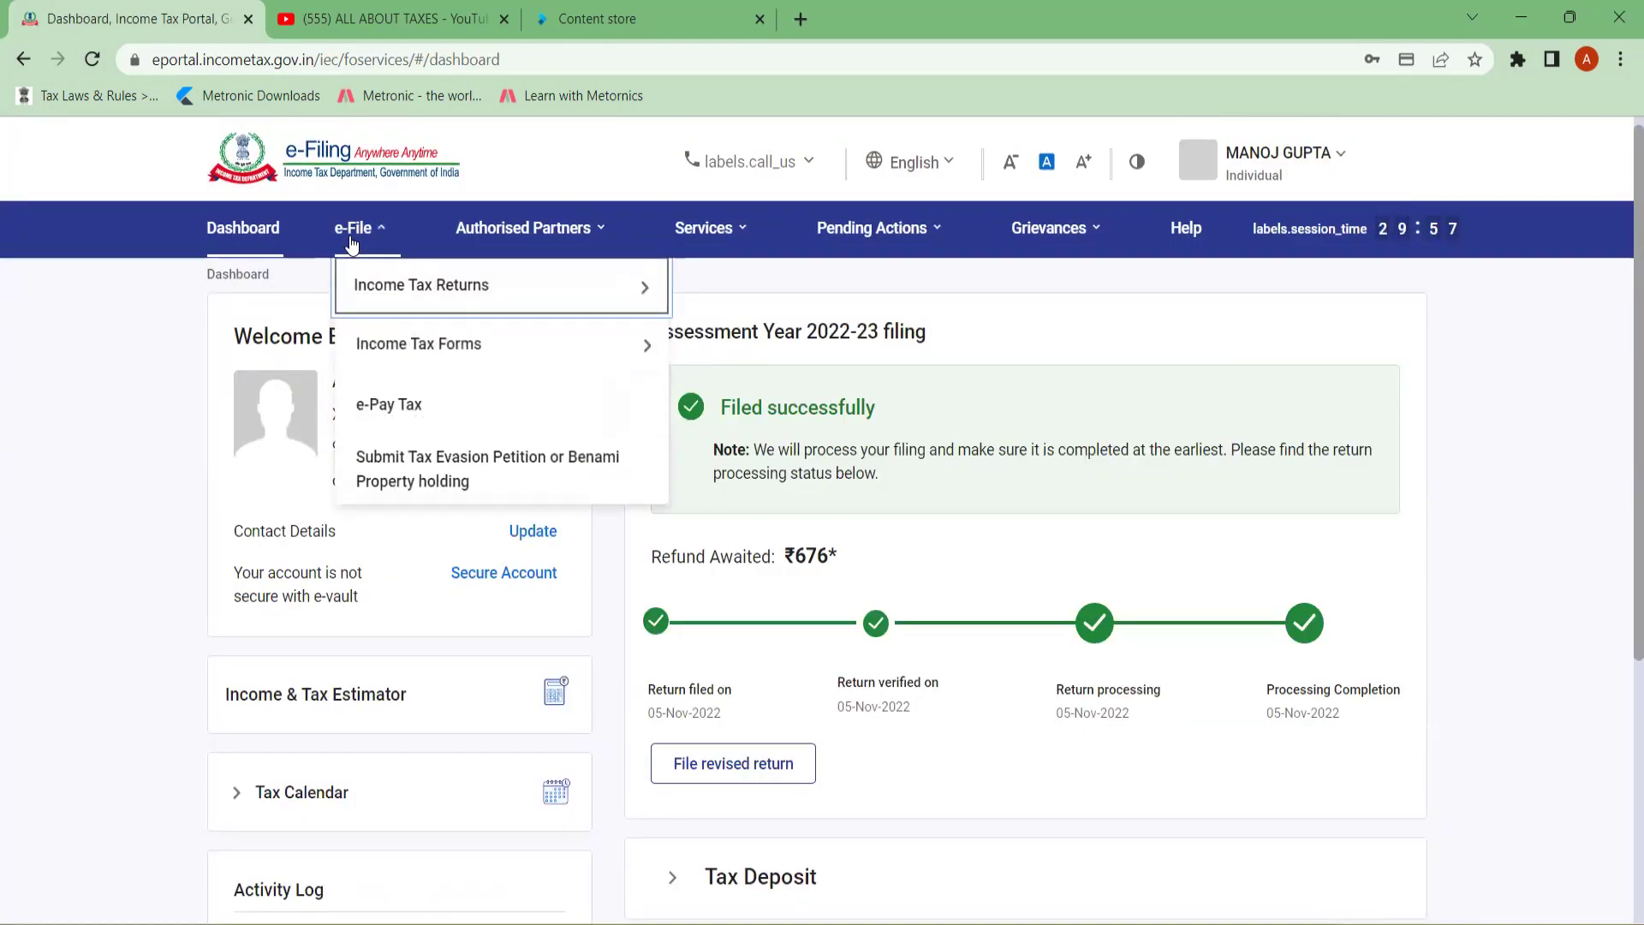
left_click(379, 410)
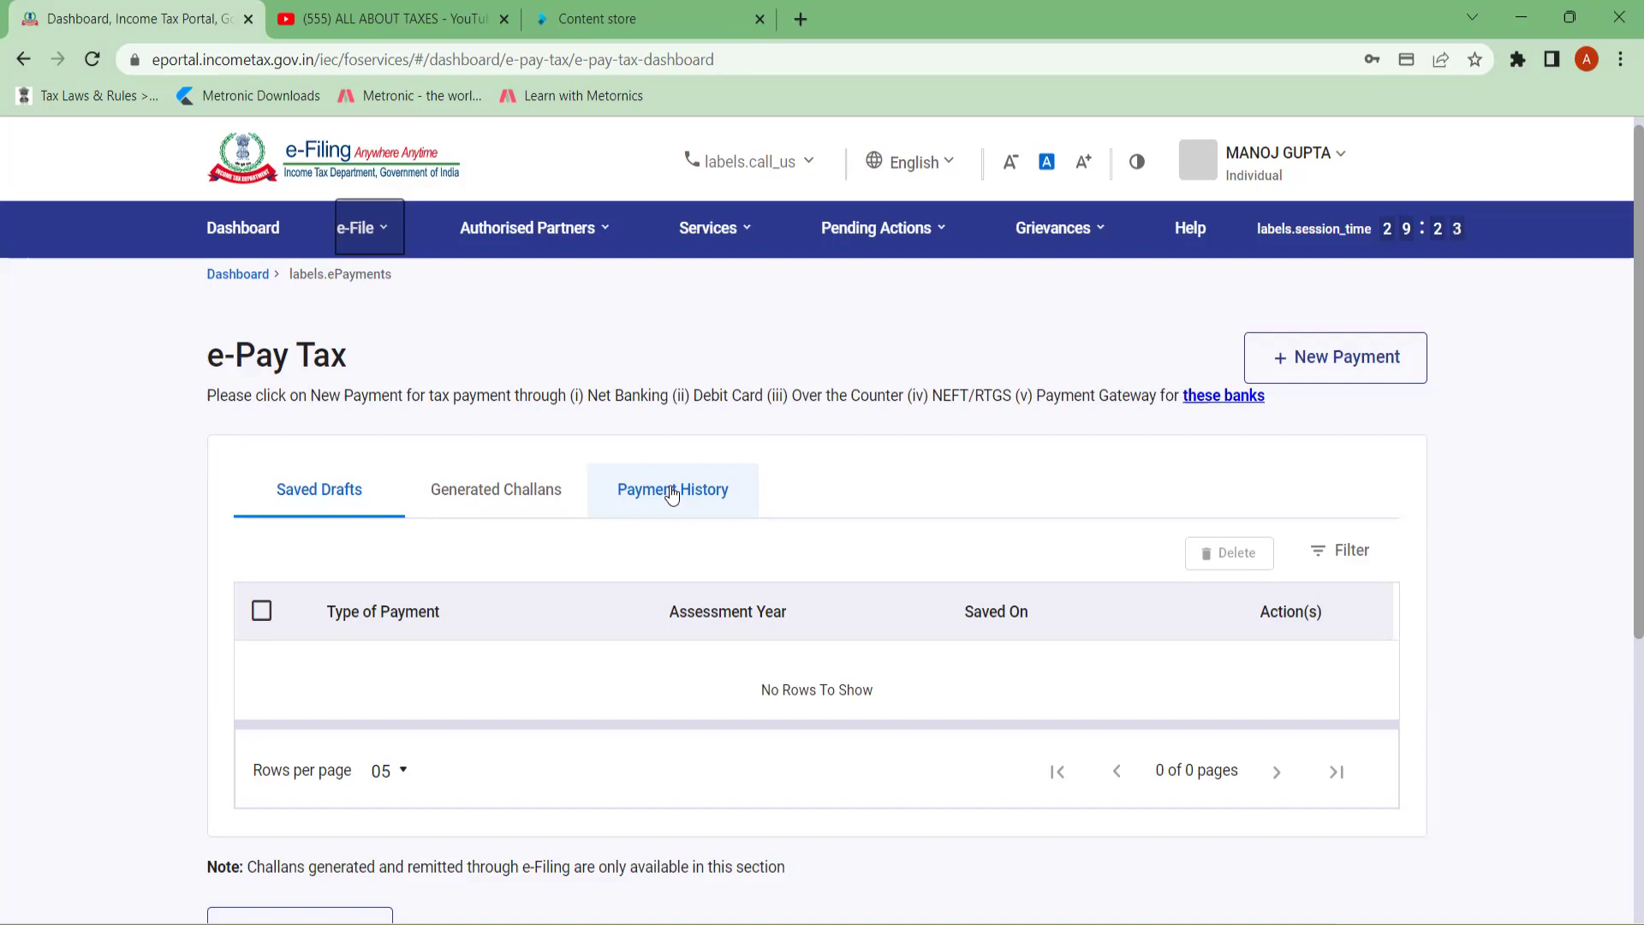
left_click(1319, 366)
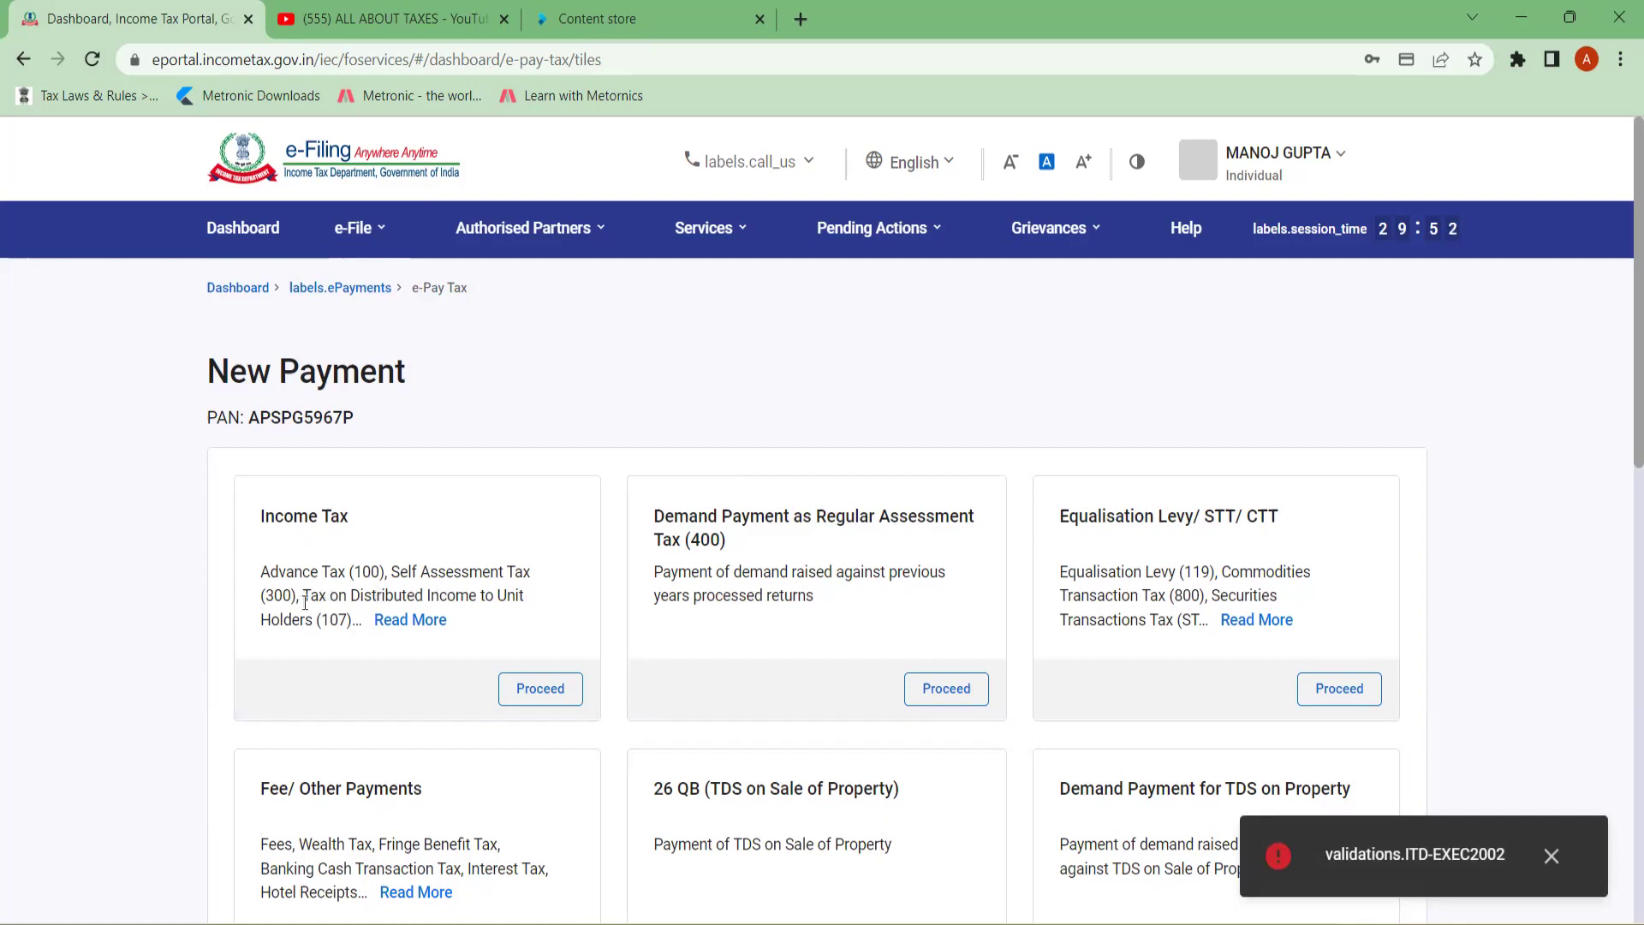
- Choose Income Tax as the payment category
mouse_move(430, 630)
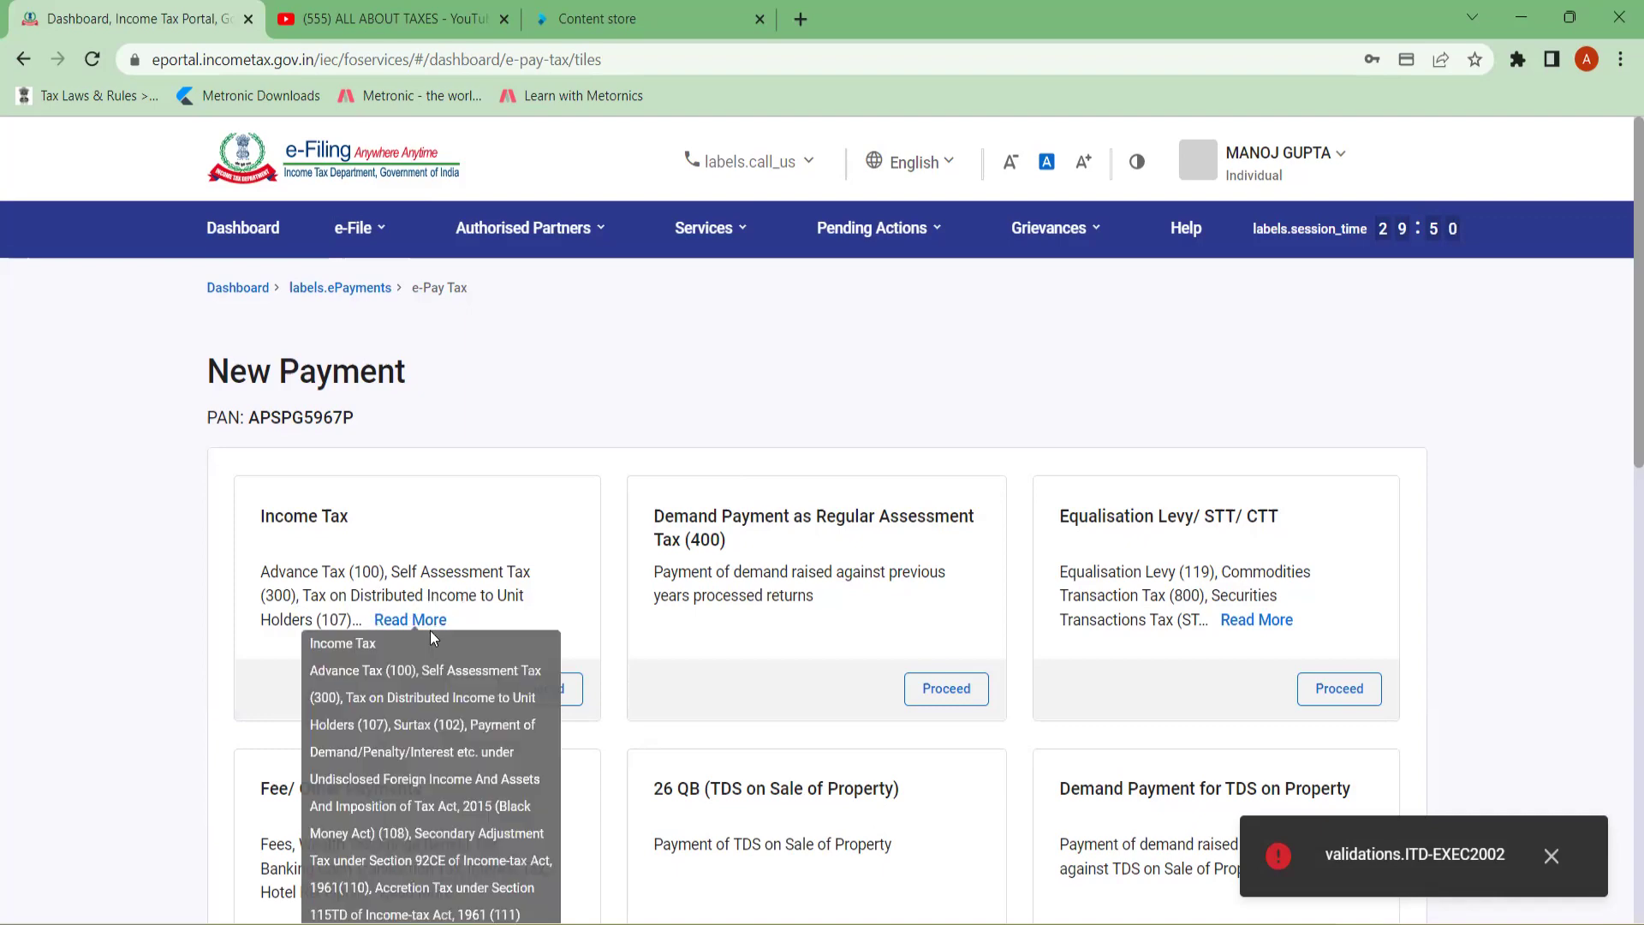
scroll(421, 628, "down", 1)
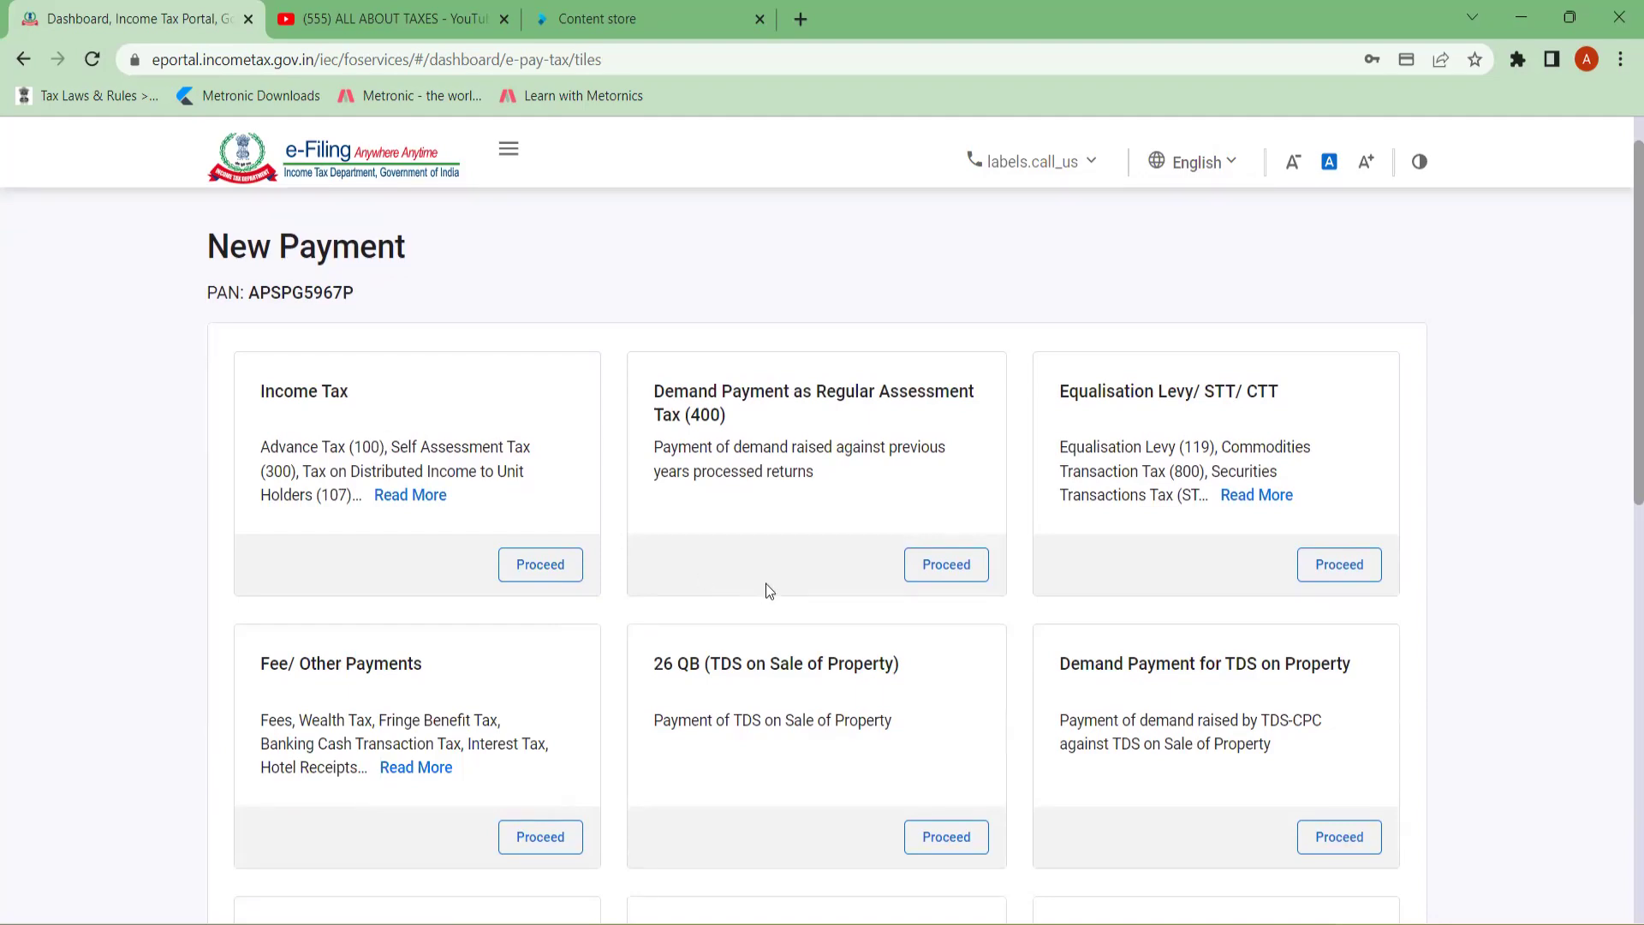
scroll(765, 583, "down", 1)
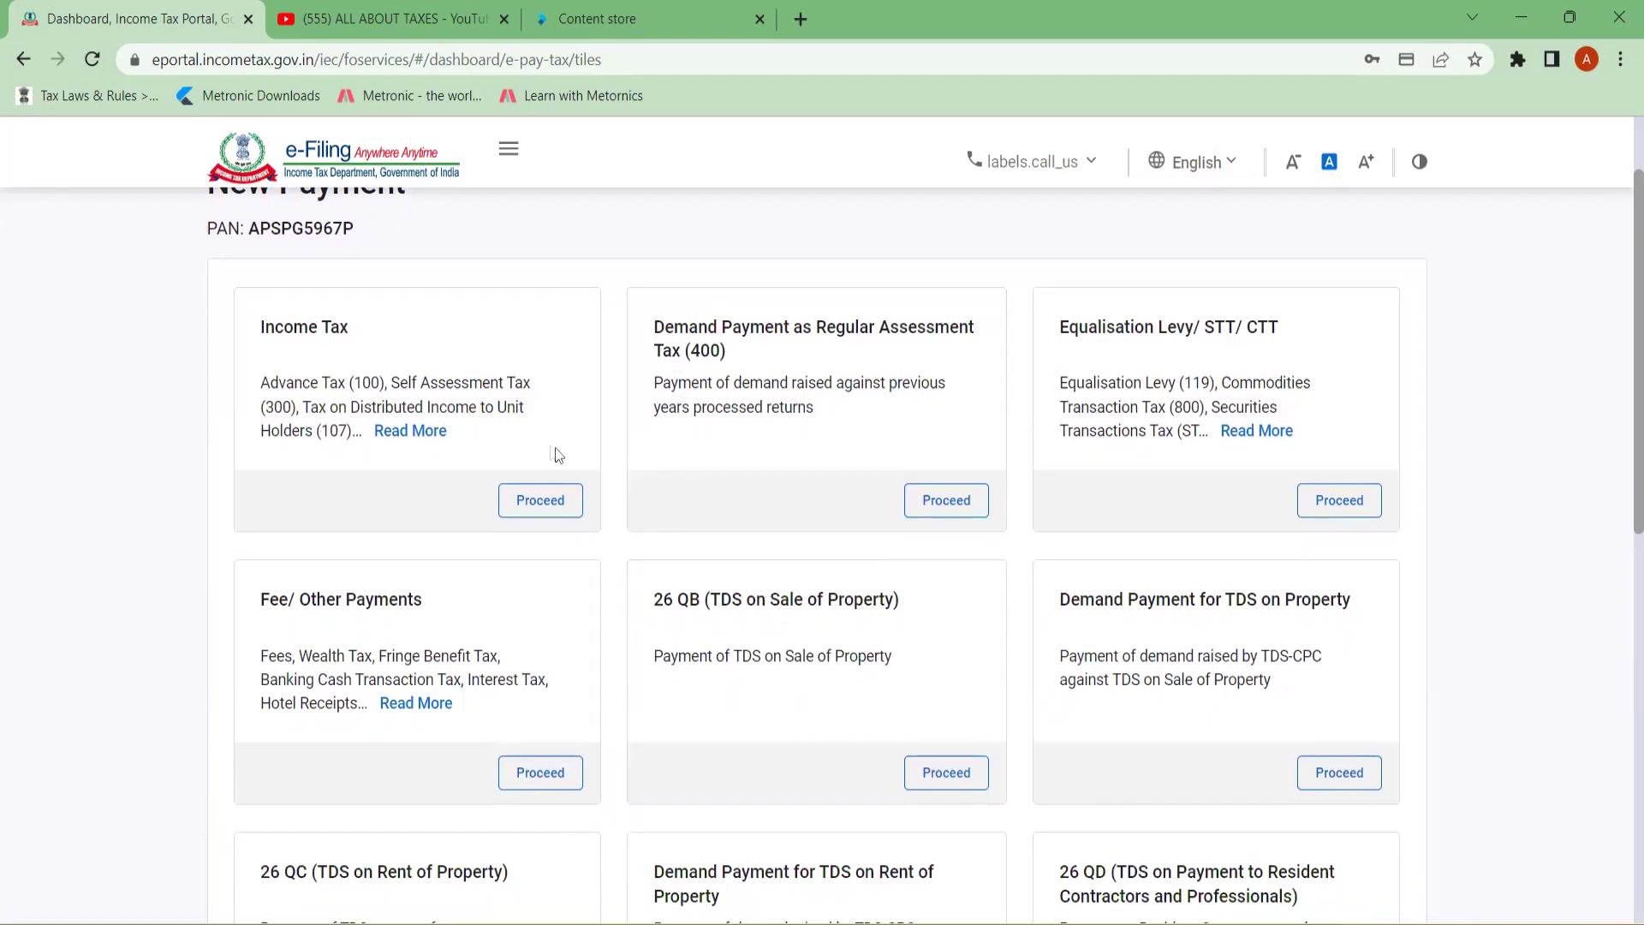
left_click(547, 505)
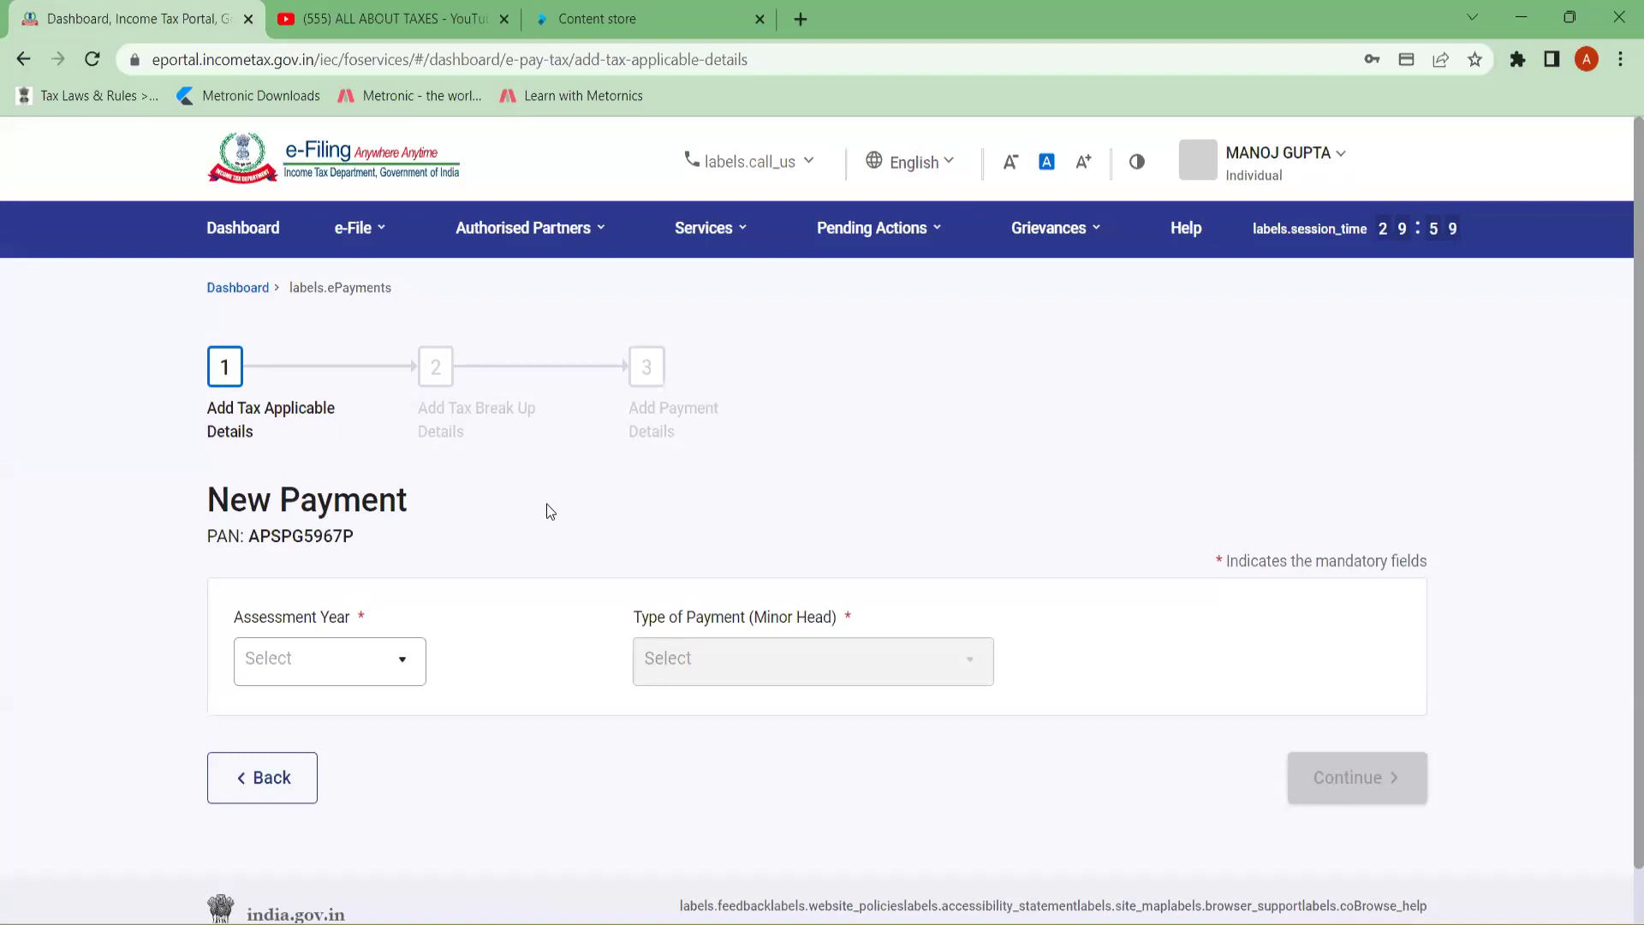
- Select Assessment Year 2022-23 and Self-Assessment Tax (300), then continue
left_click(325, 675)
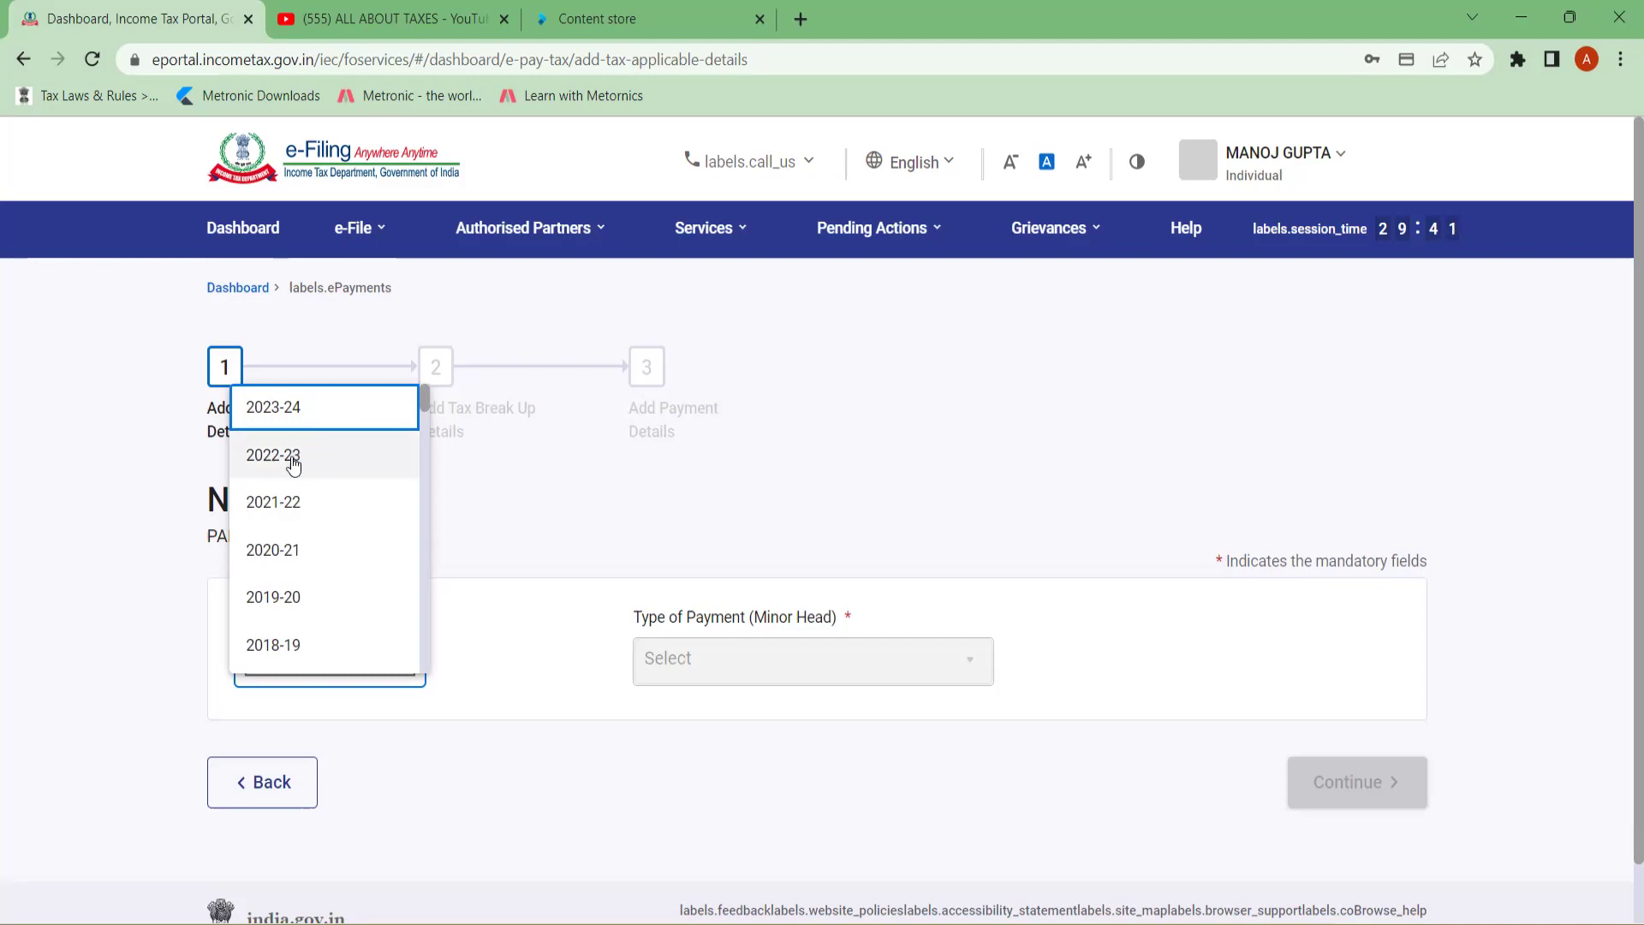
left_click(293, 458)
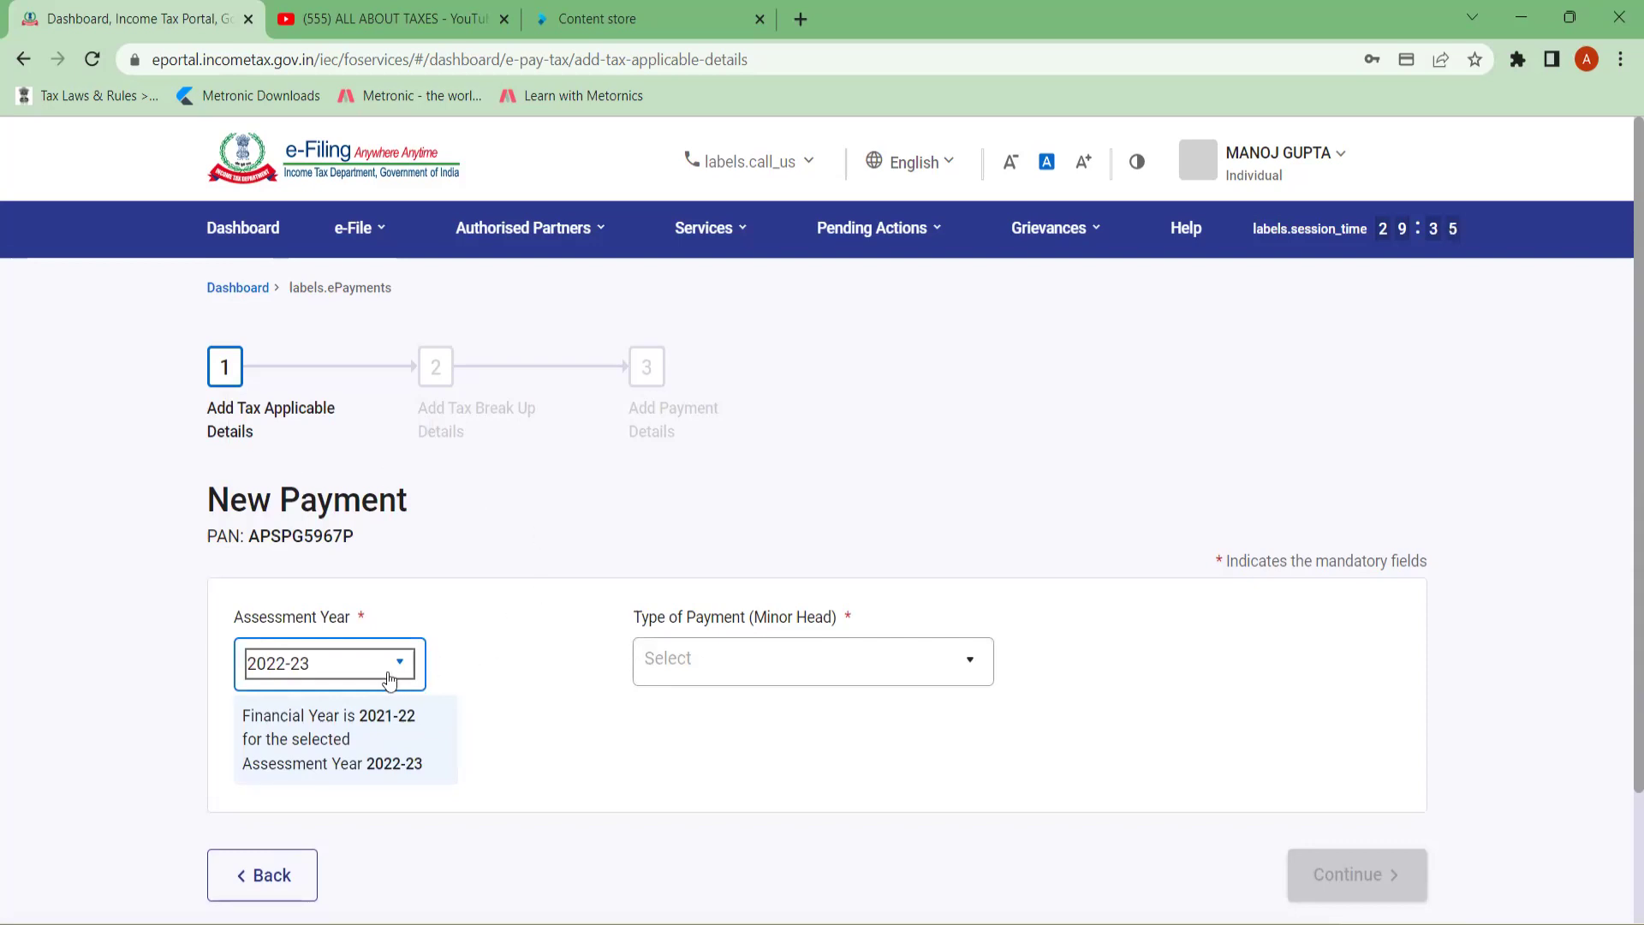
left_click(716, 678)
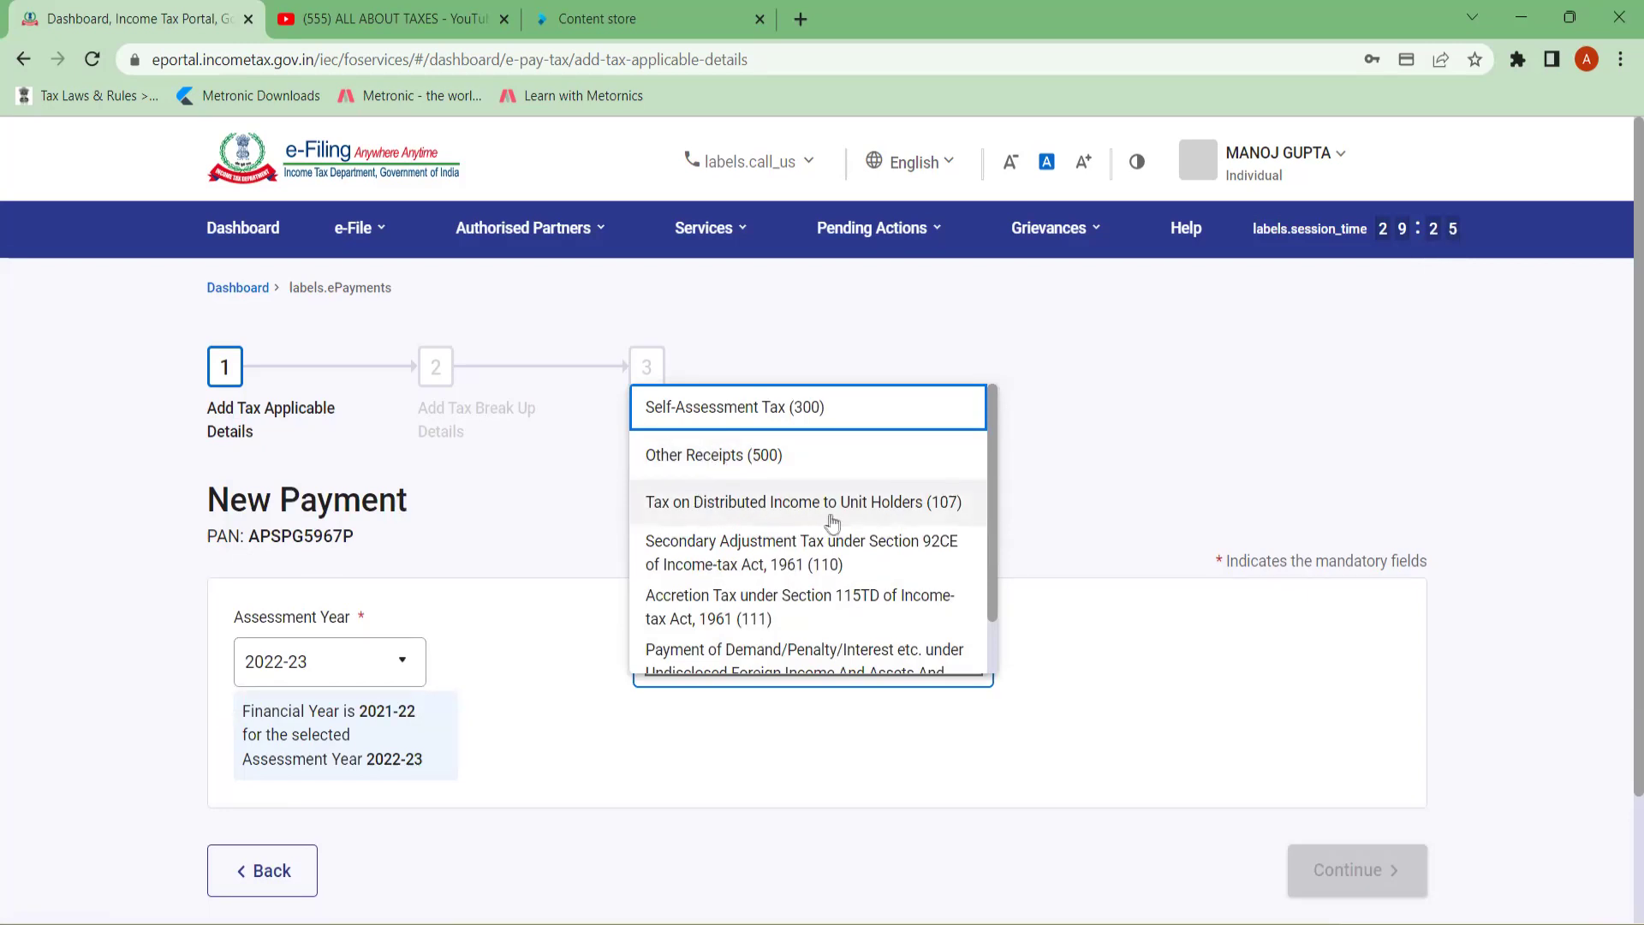
scroll(779, 557, "down", 1)
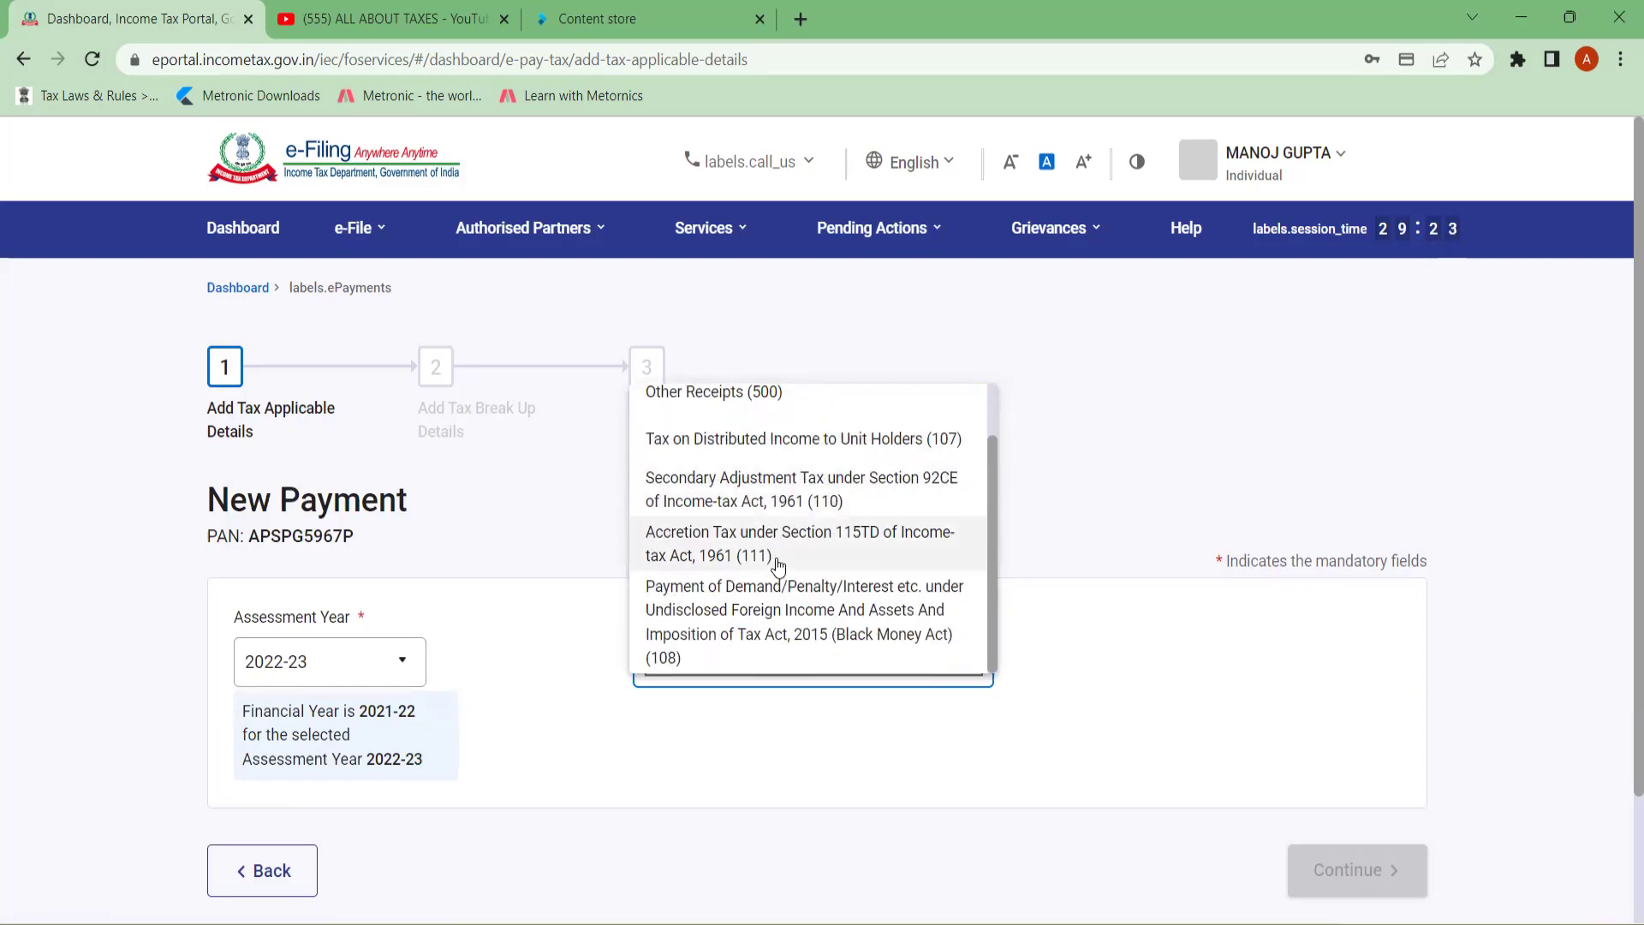
scroll(778, 563, "up", 1)
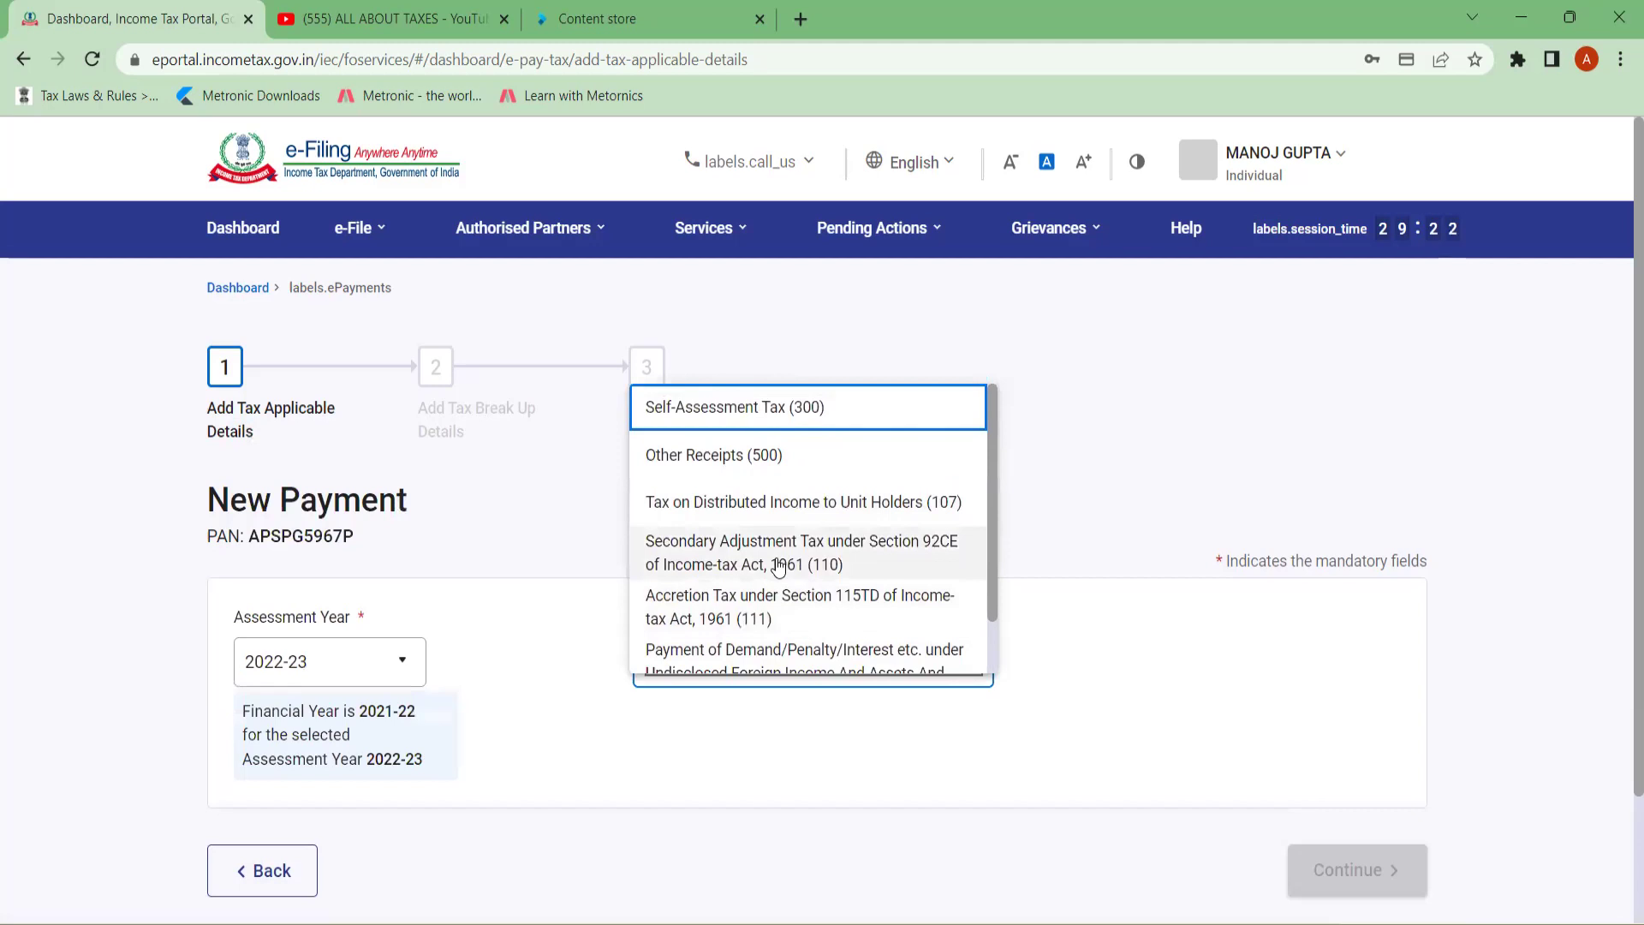
left_click(700, 411)
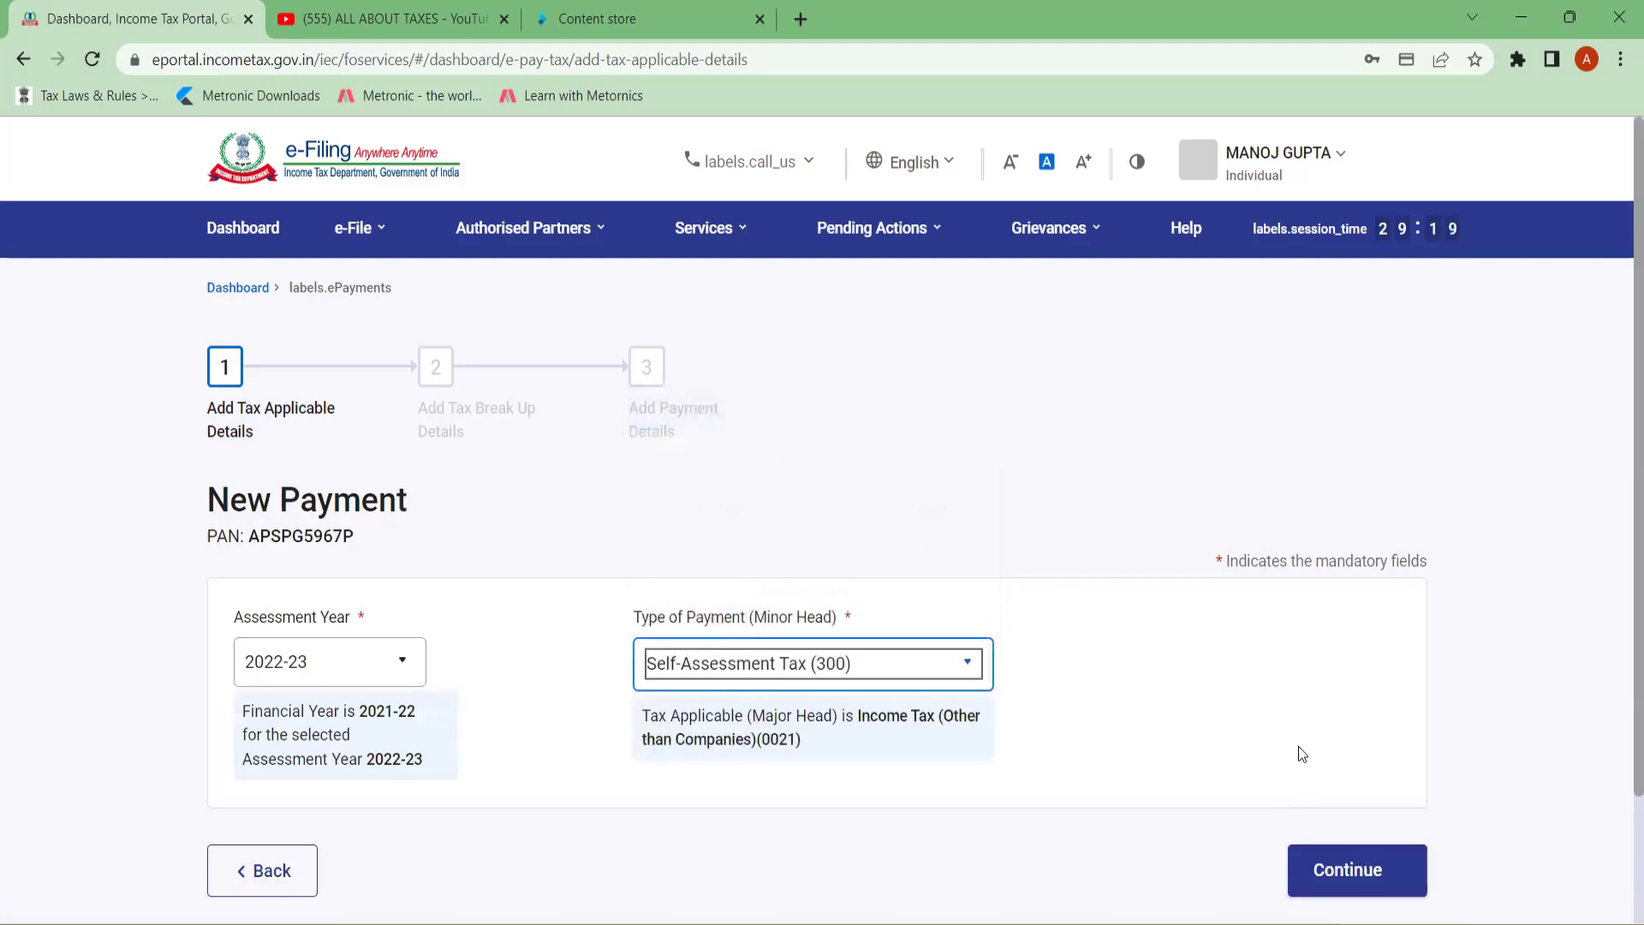
left_click(1379, 878)
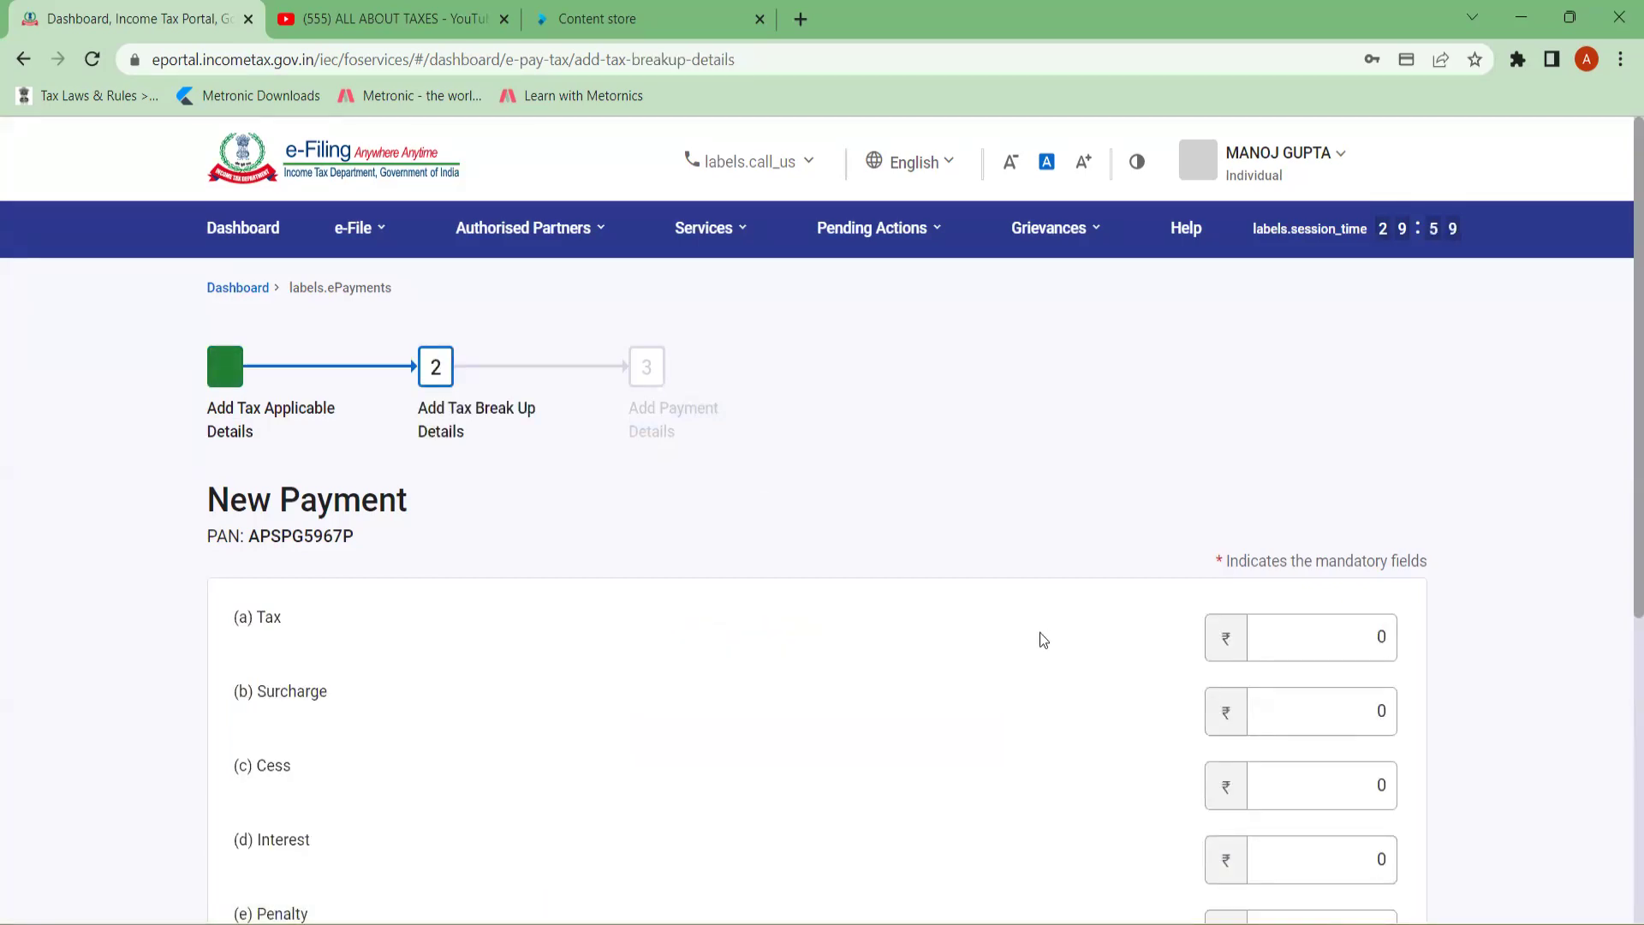
- Enter a tax amount of ₹10 and continue to payment details
scroll(1041, 637, "down", 3)
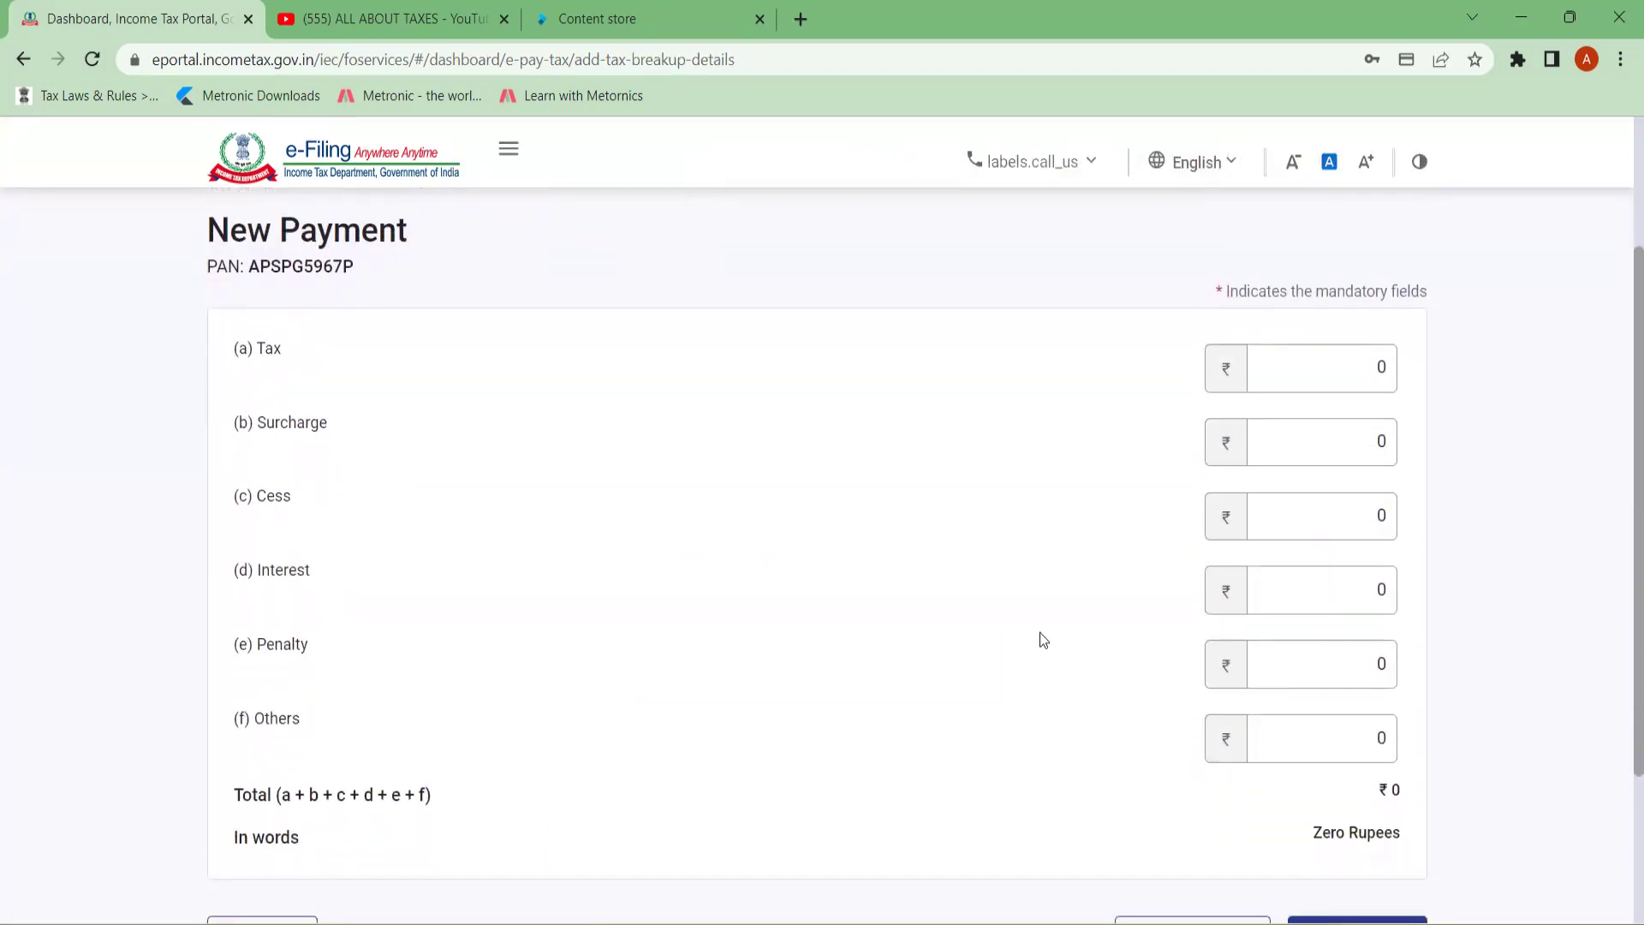
left_click(1356, 365)
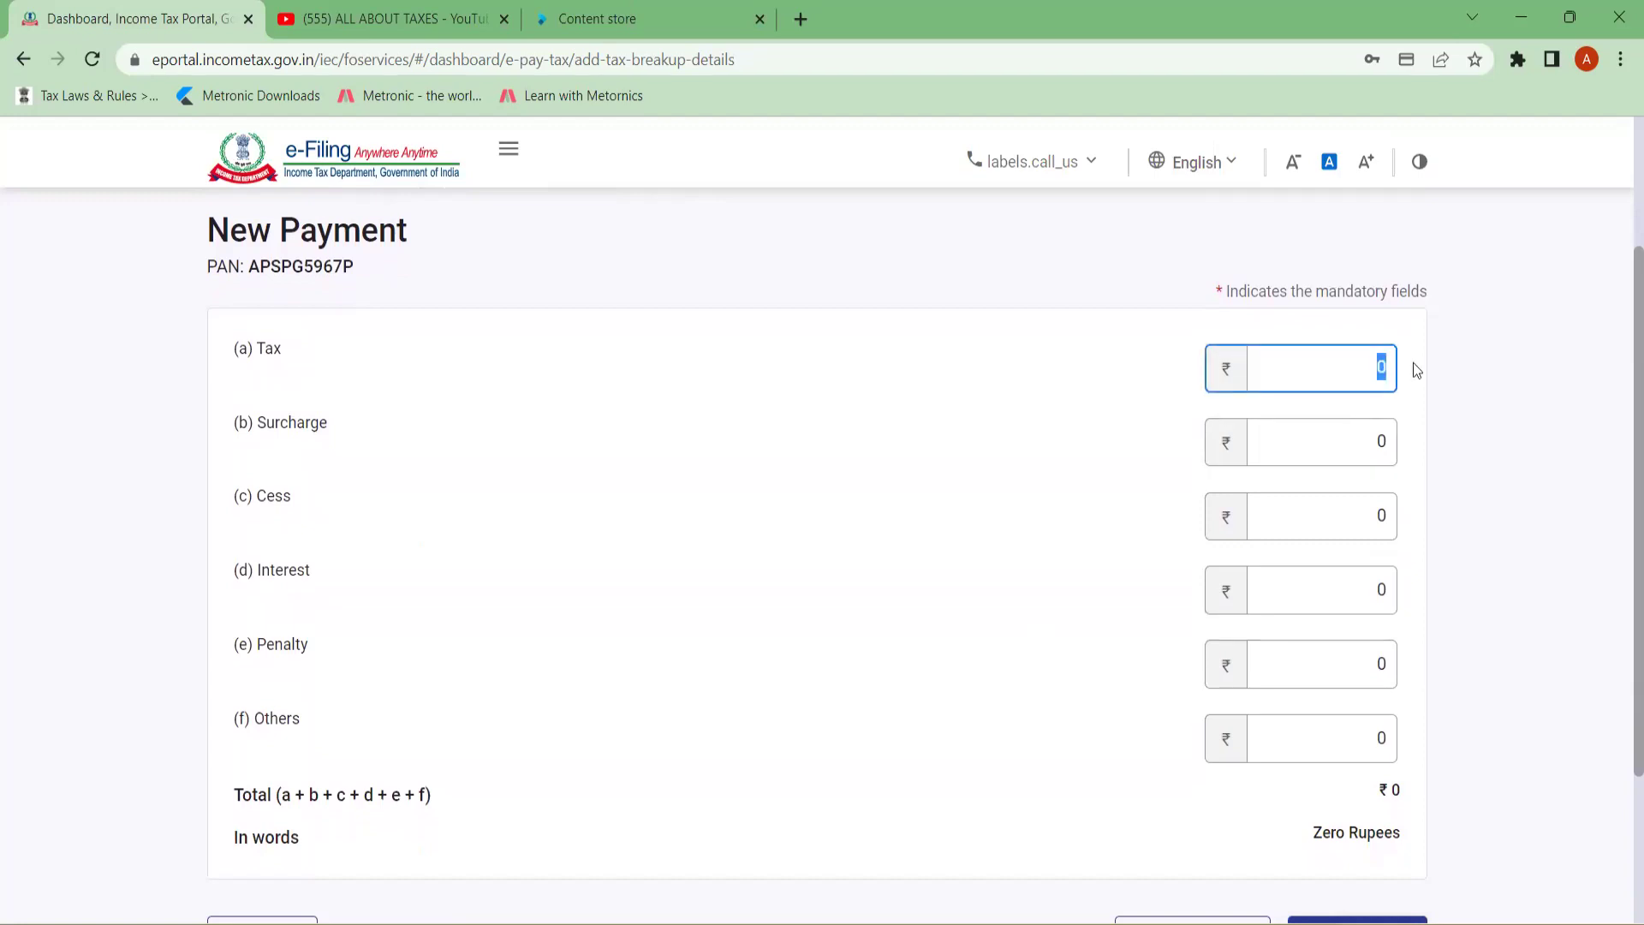
type("10")
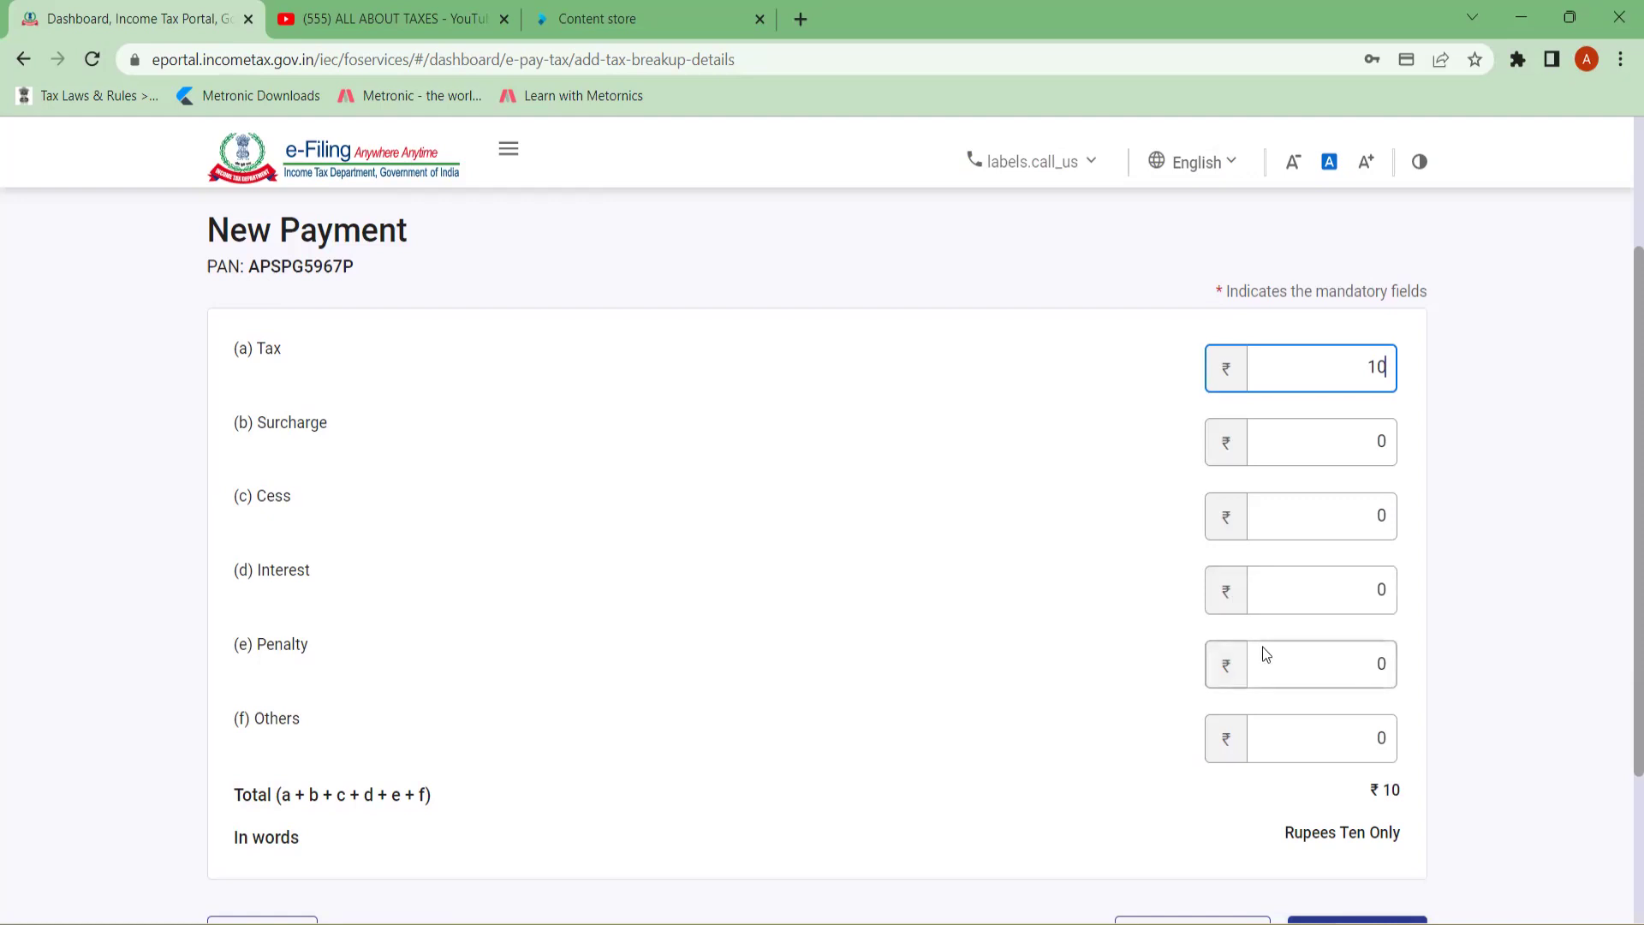
scroll(1262, 645, "down", 2)
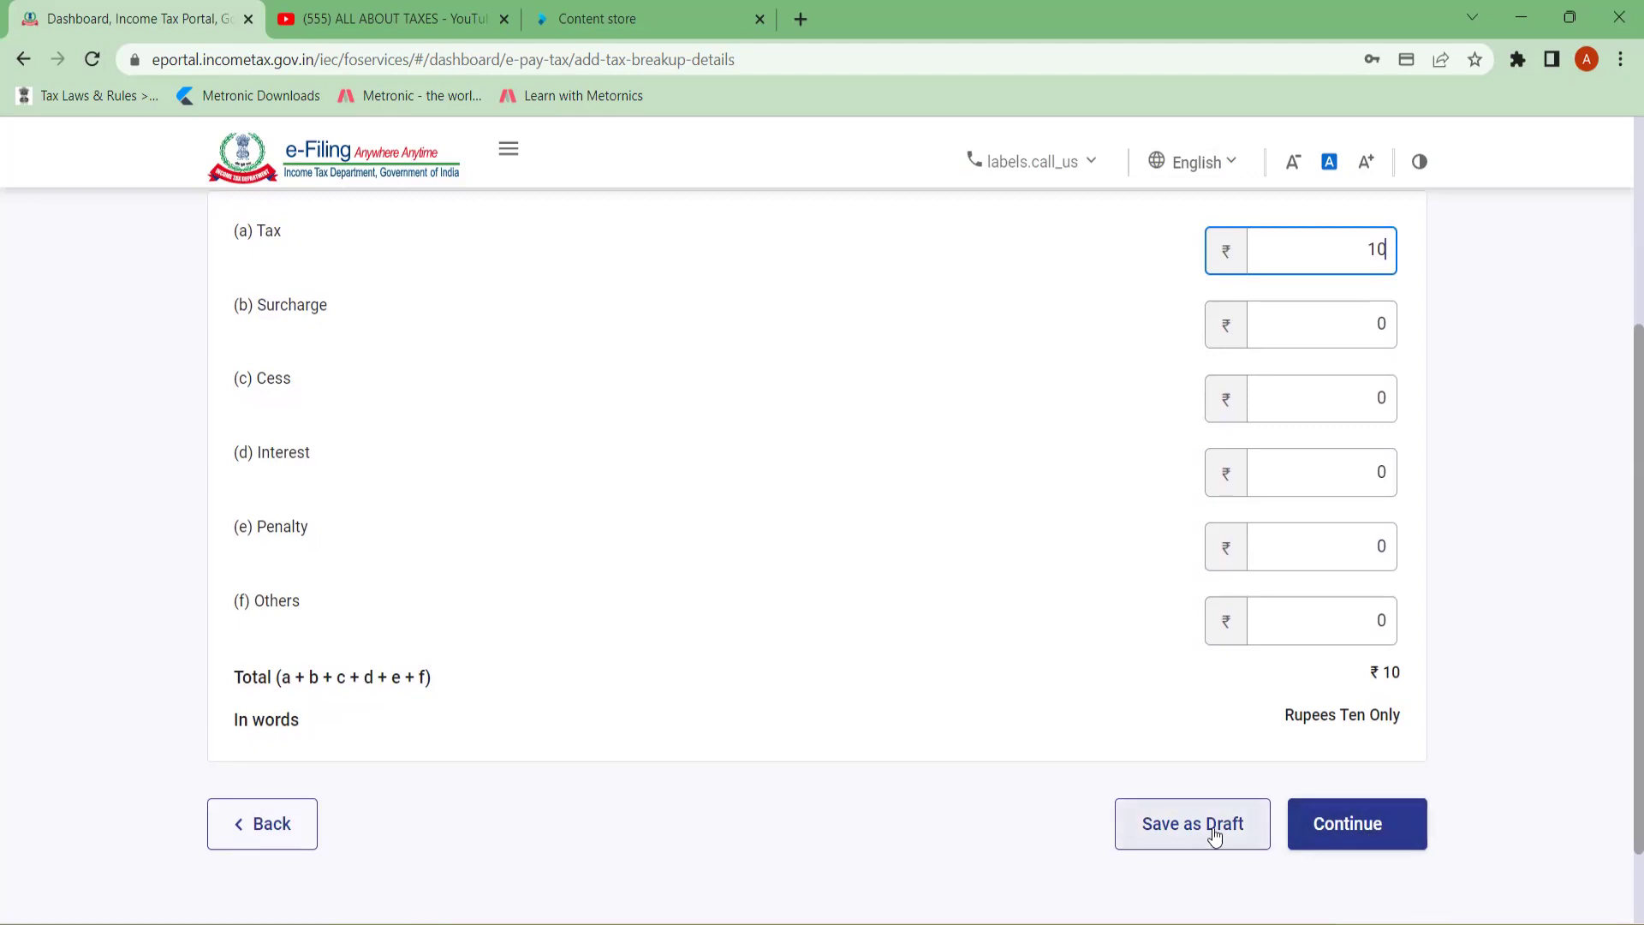
left_click(1350, 828)
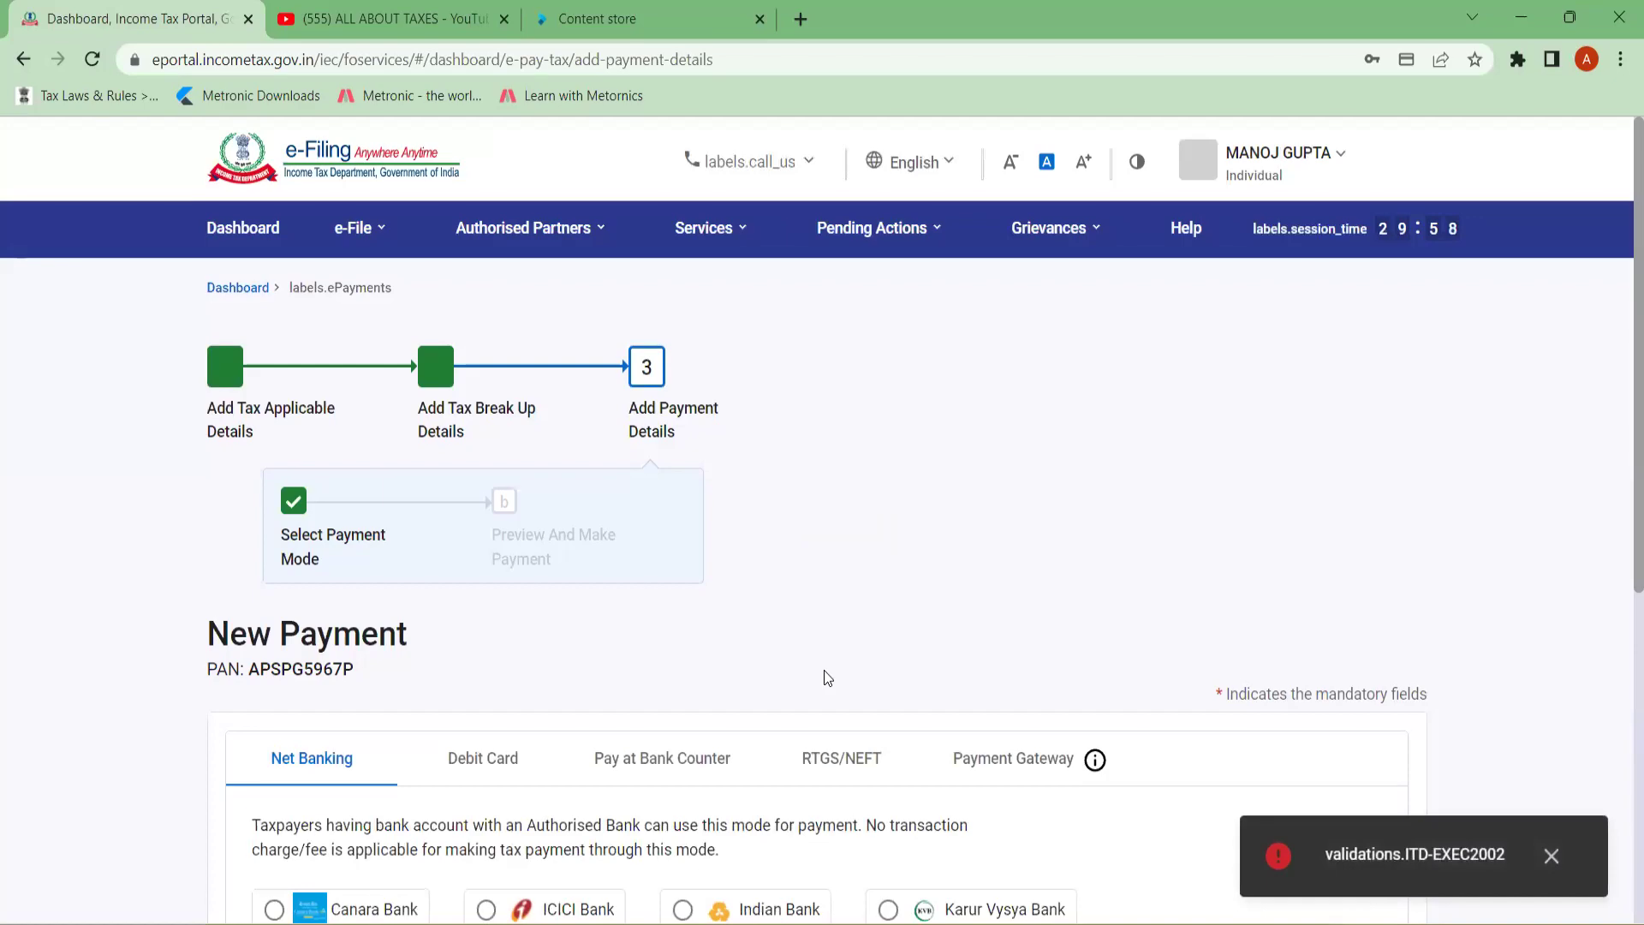
- Compare the Debit Card, Pay at Bank Counter, RTGS/NEFT and Payment Gateway payment modes
scroll(824, 669, "down", 3)
scroll(824, 677, "down", 1)
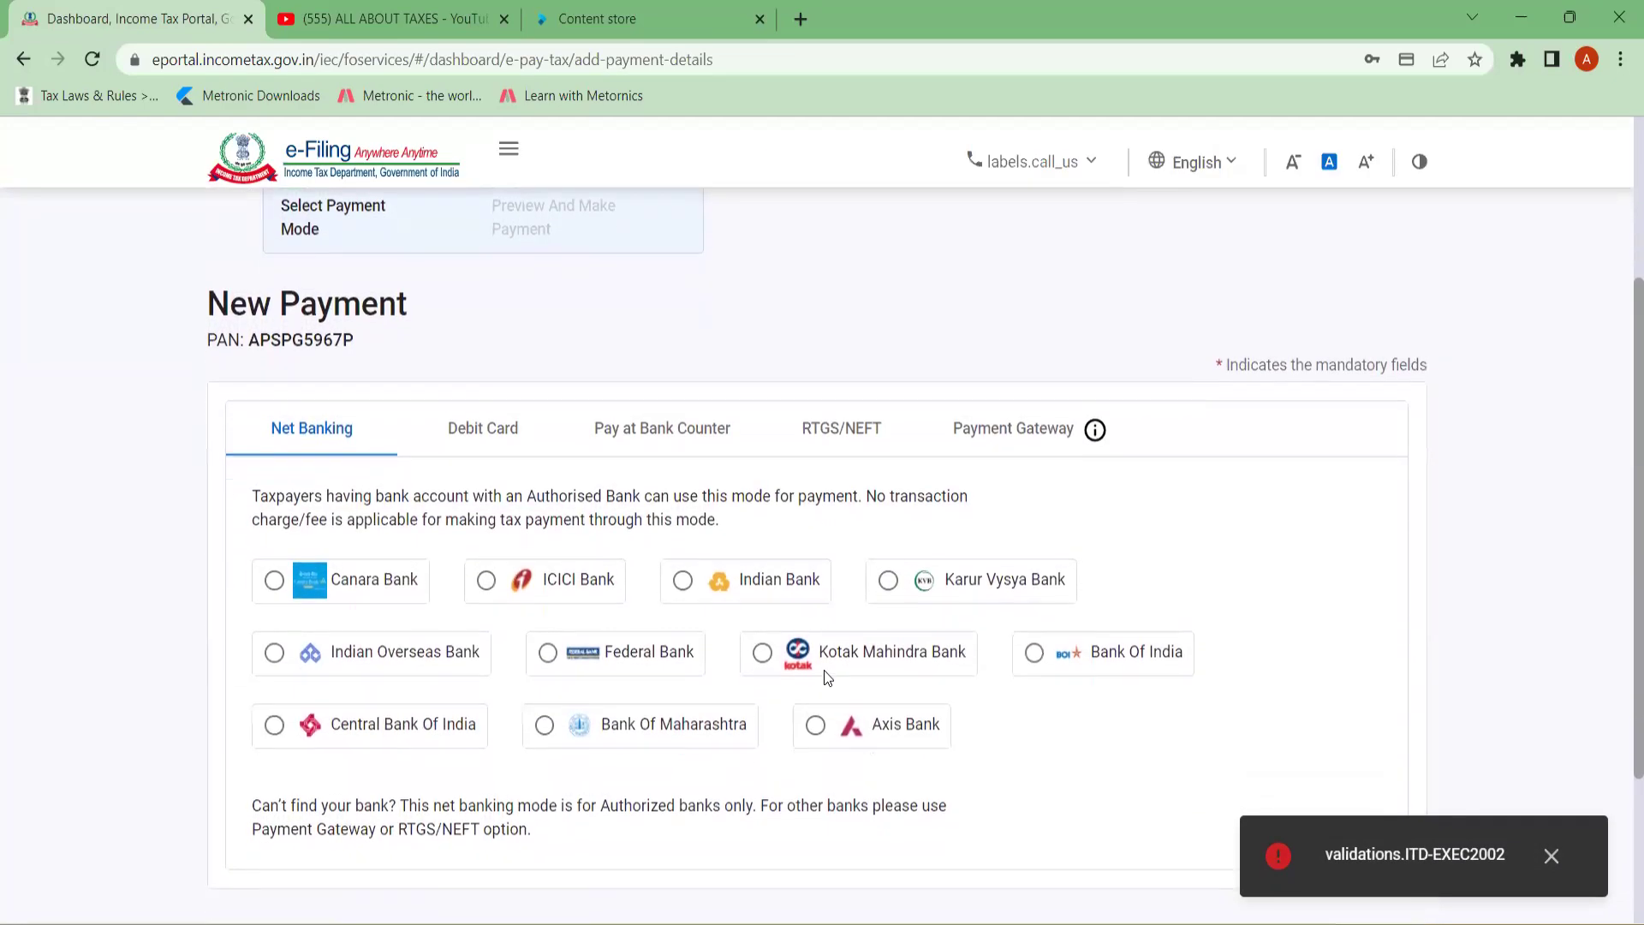
left_click(1549, 857)
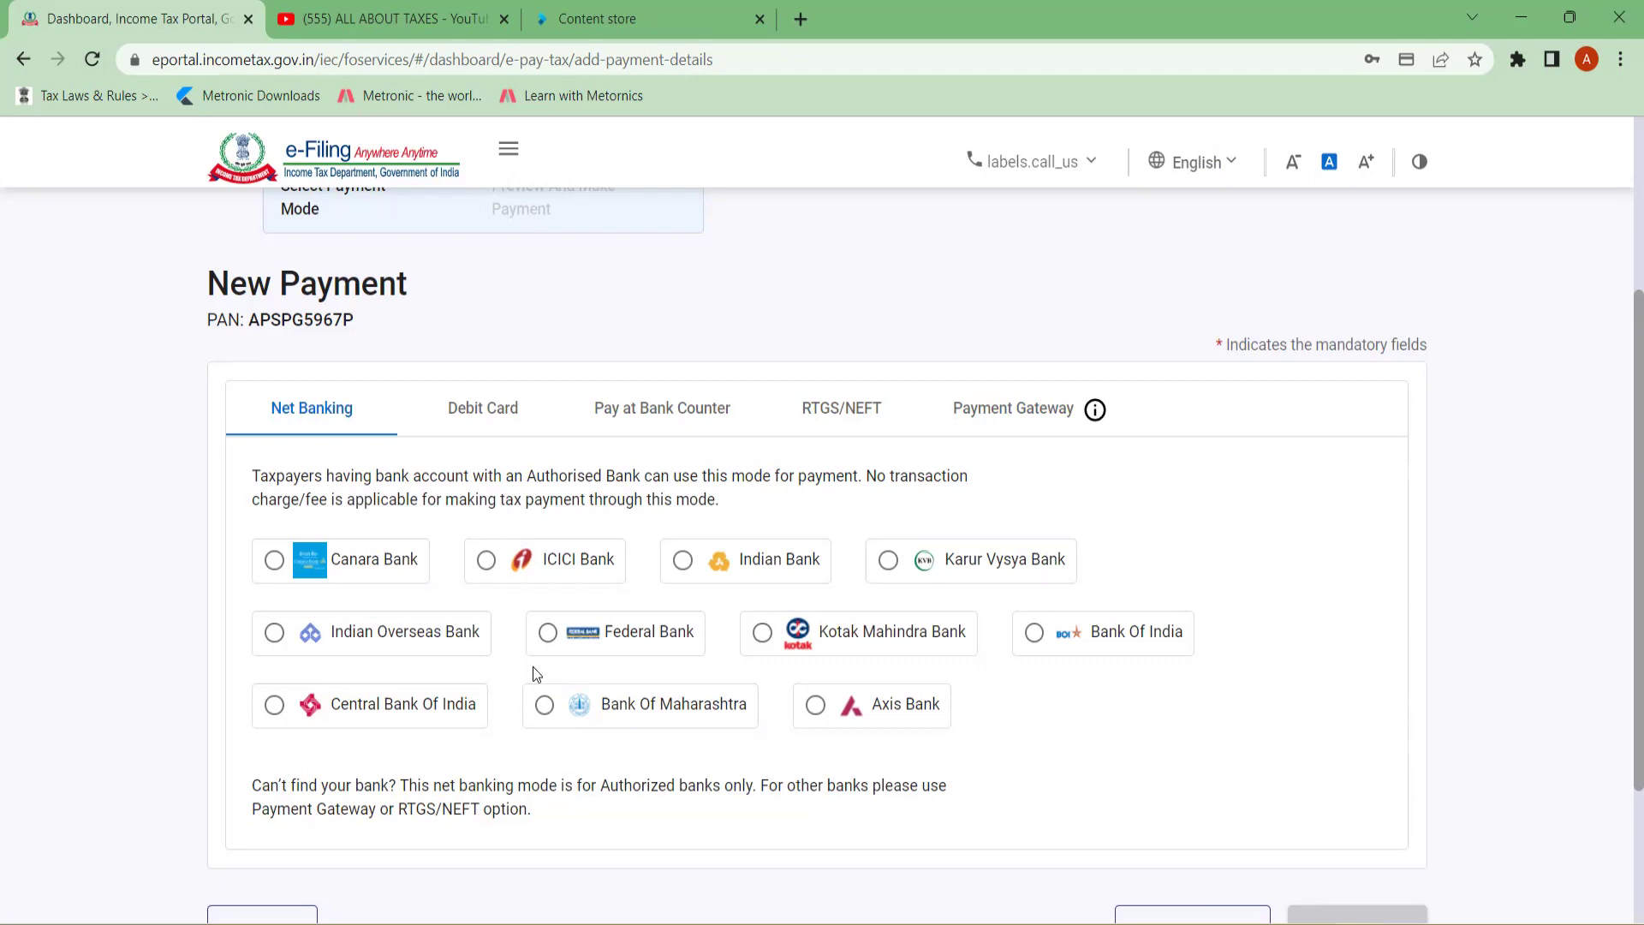
left_click(486, 414)
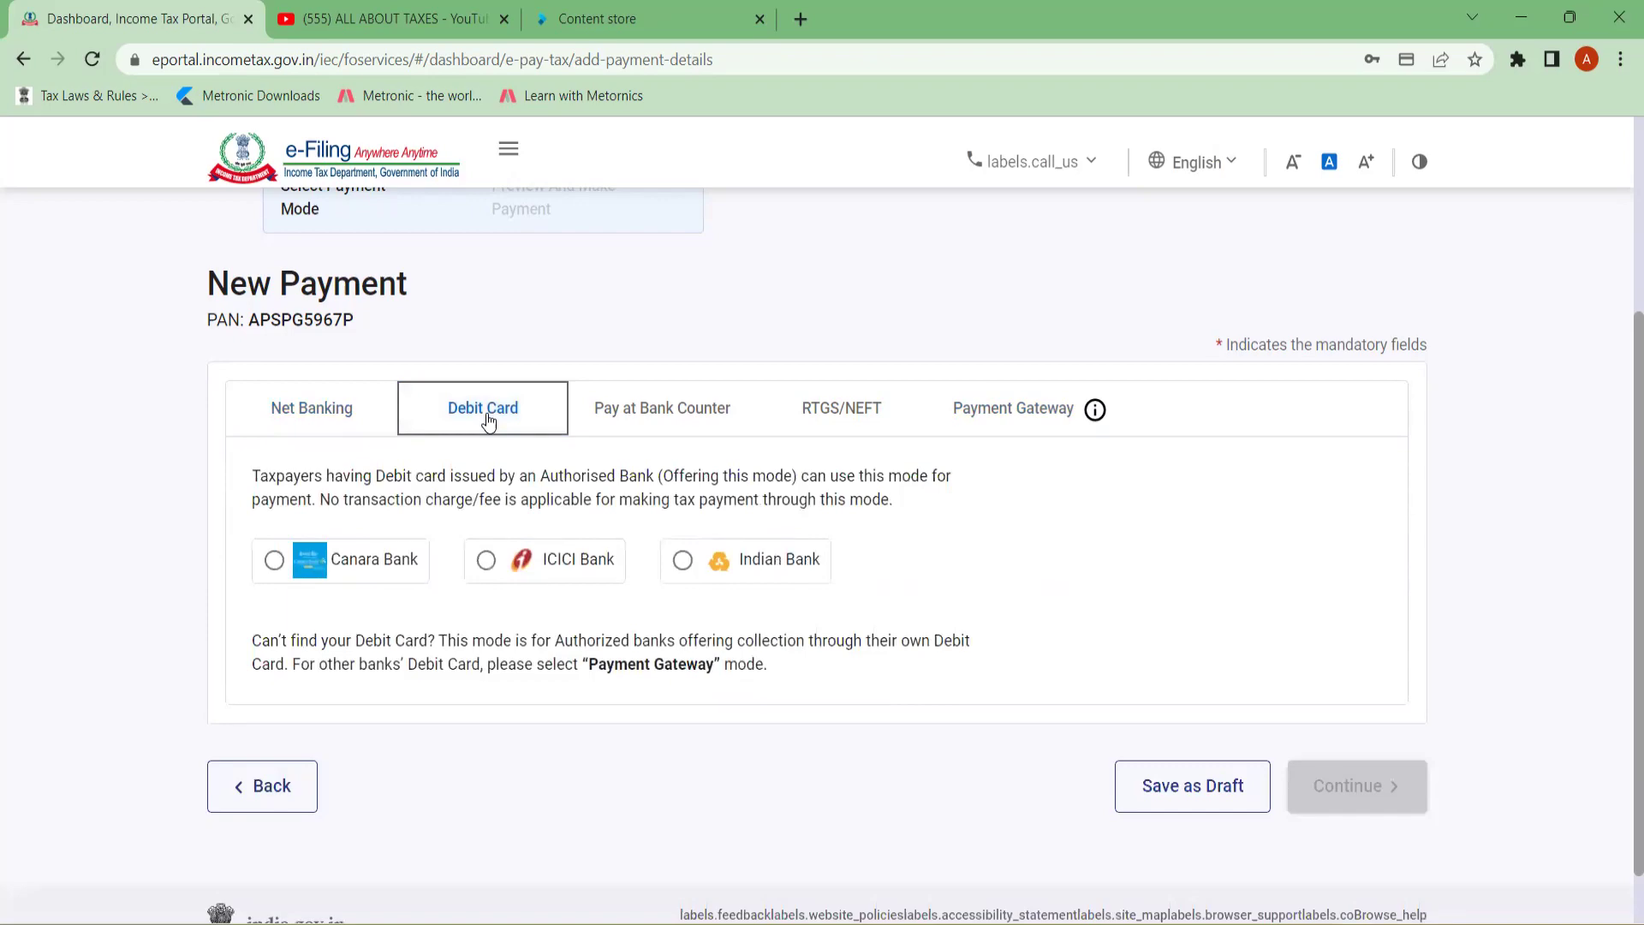
left_click(631, 411)
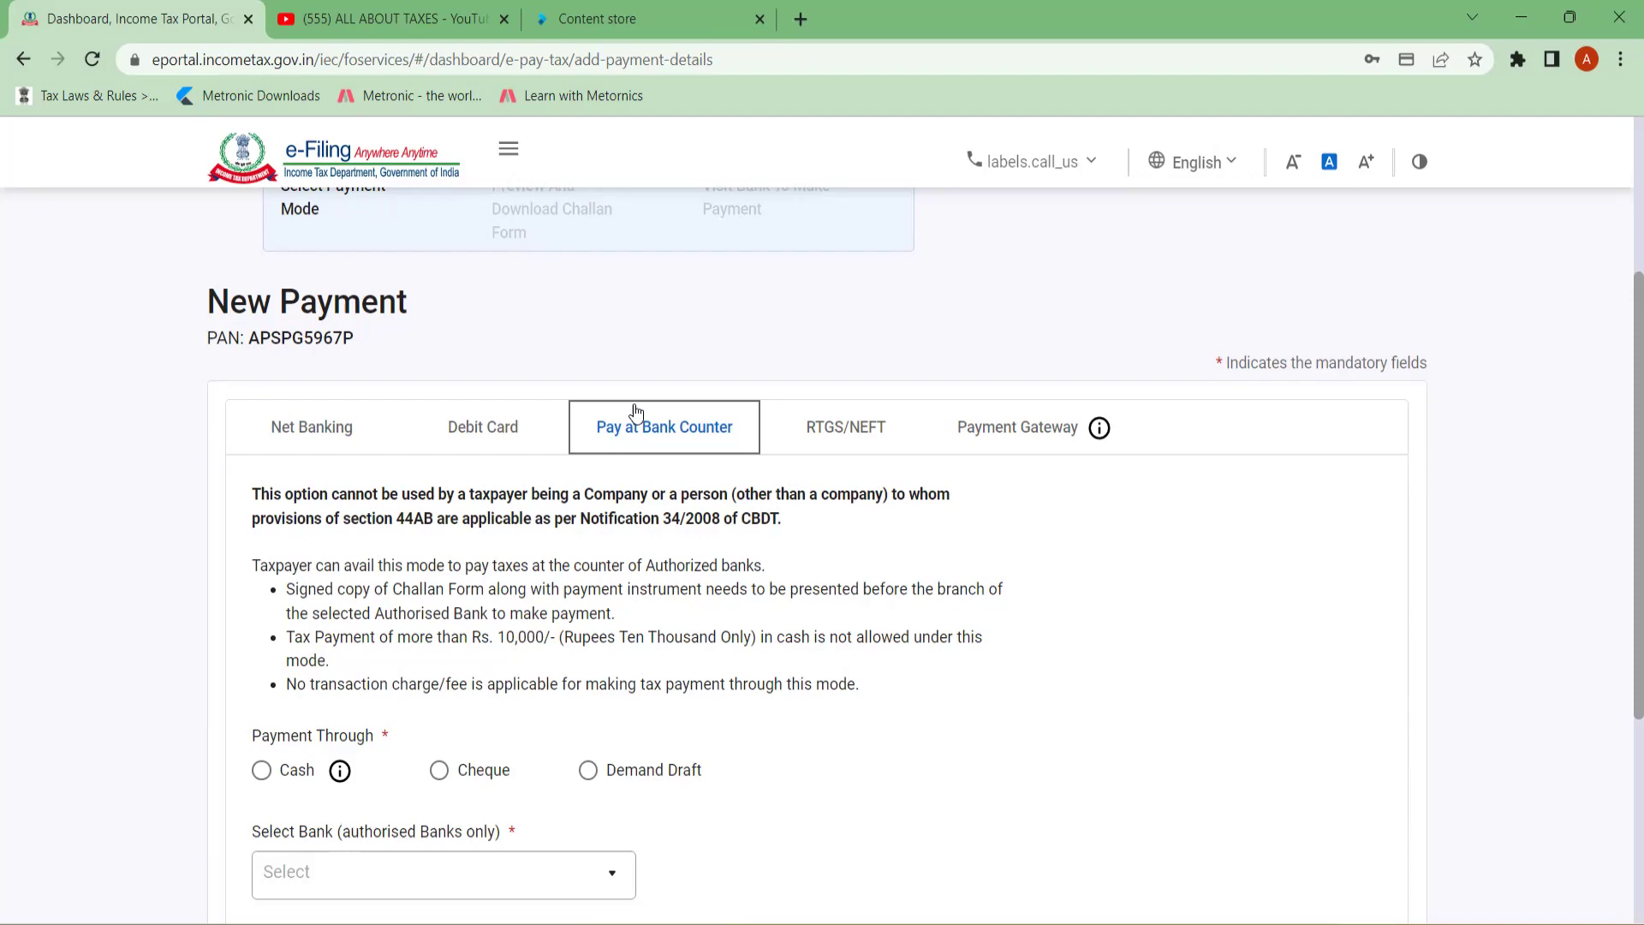
left_click(846, 435)
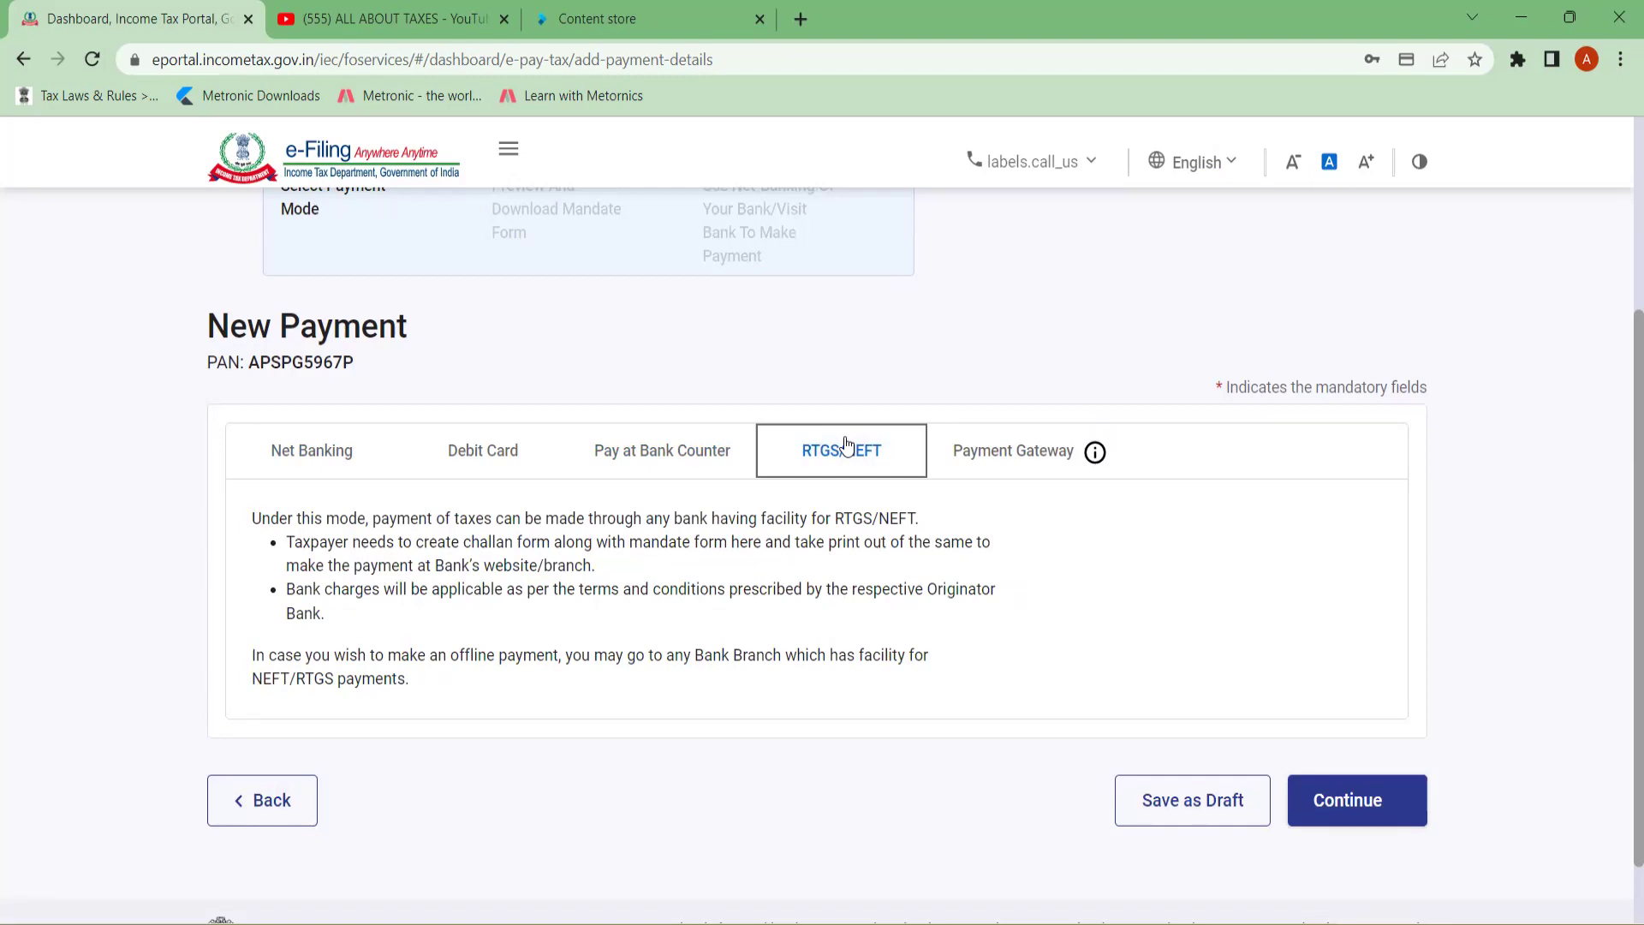
left_click(1021, 459)
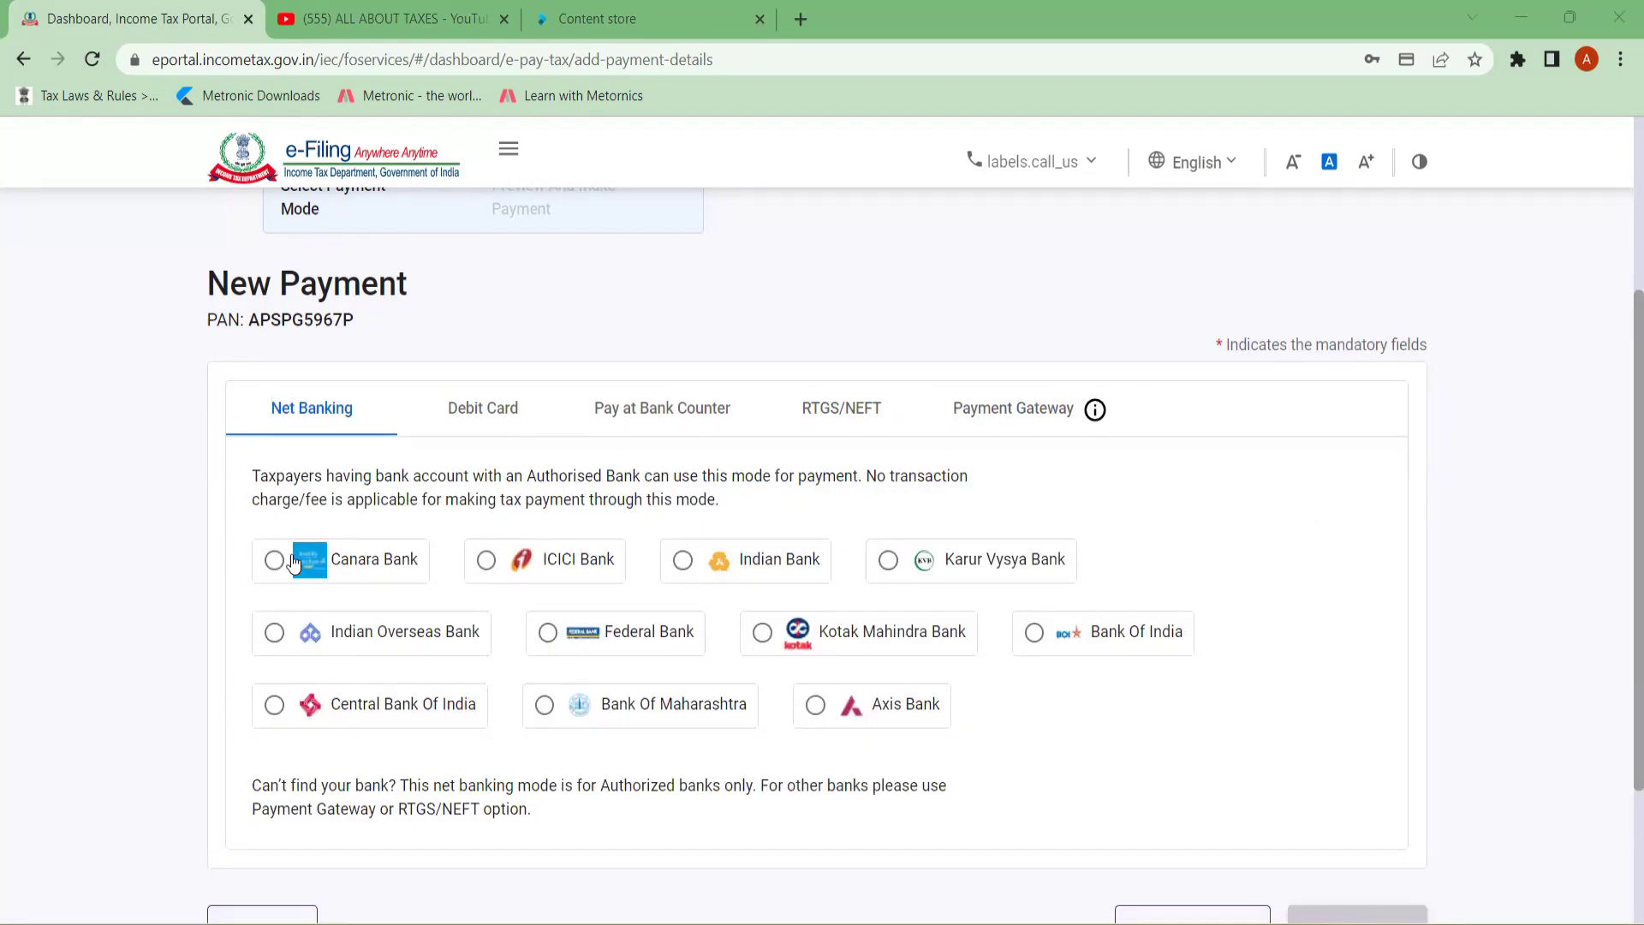
- Choose Net Banking via Canara Bank and continue to the preview
left_click(275, 562)
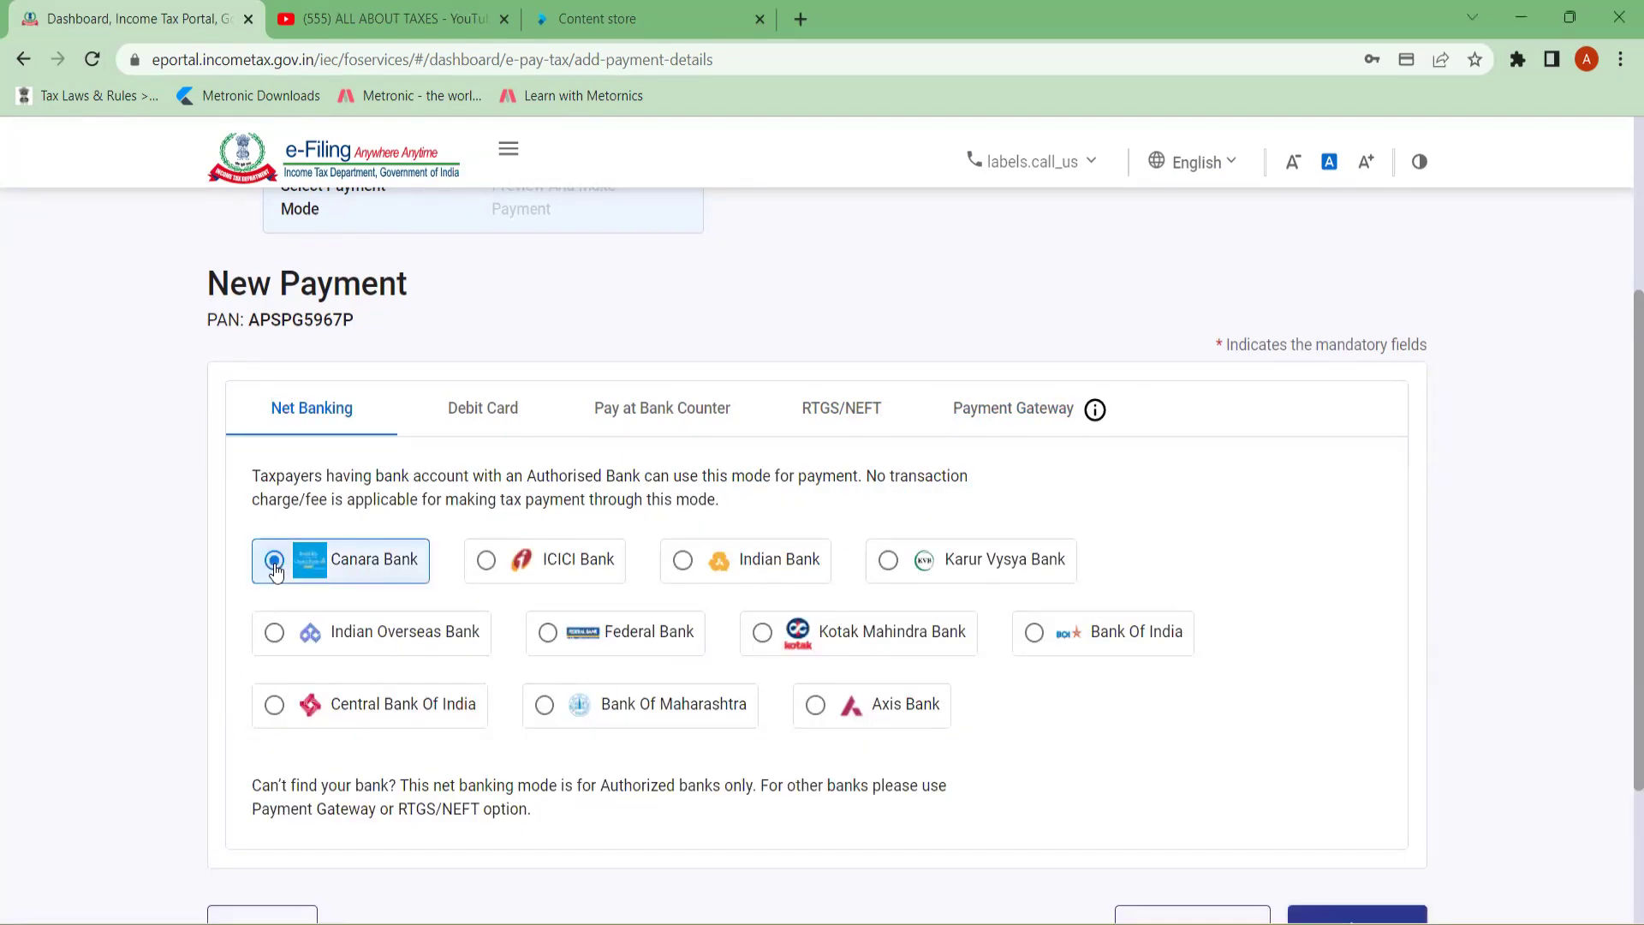
scroll(1136, 711, "down", 1)
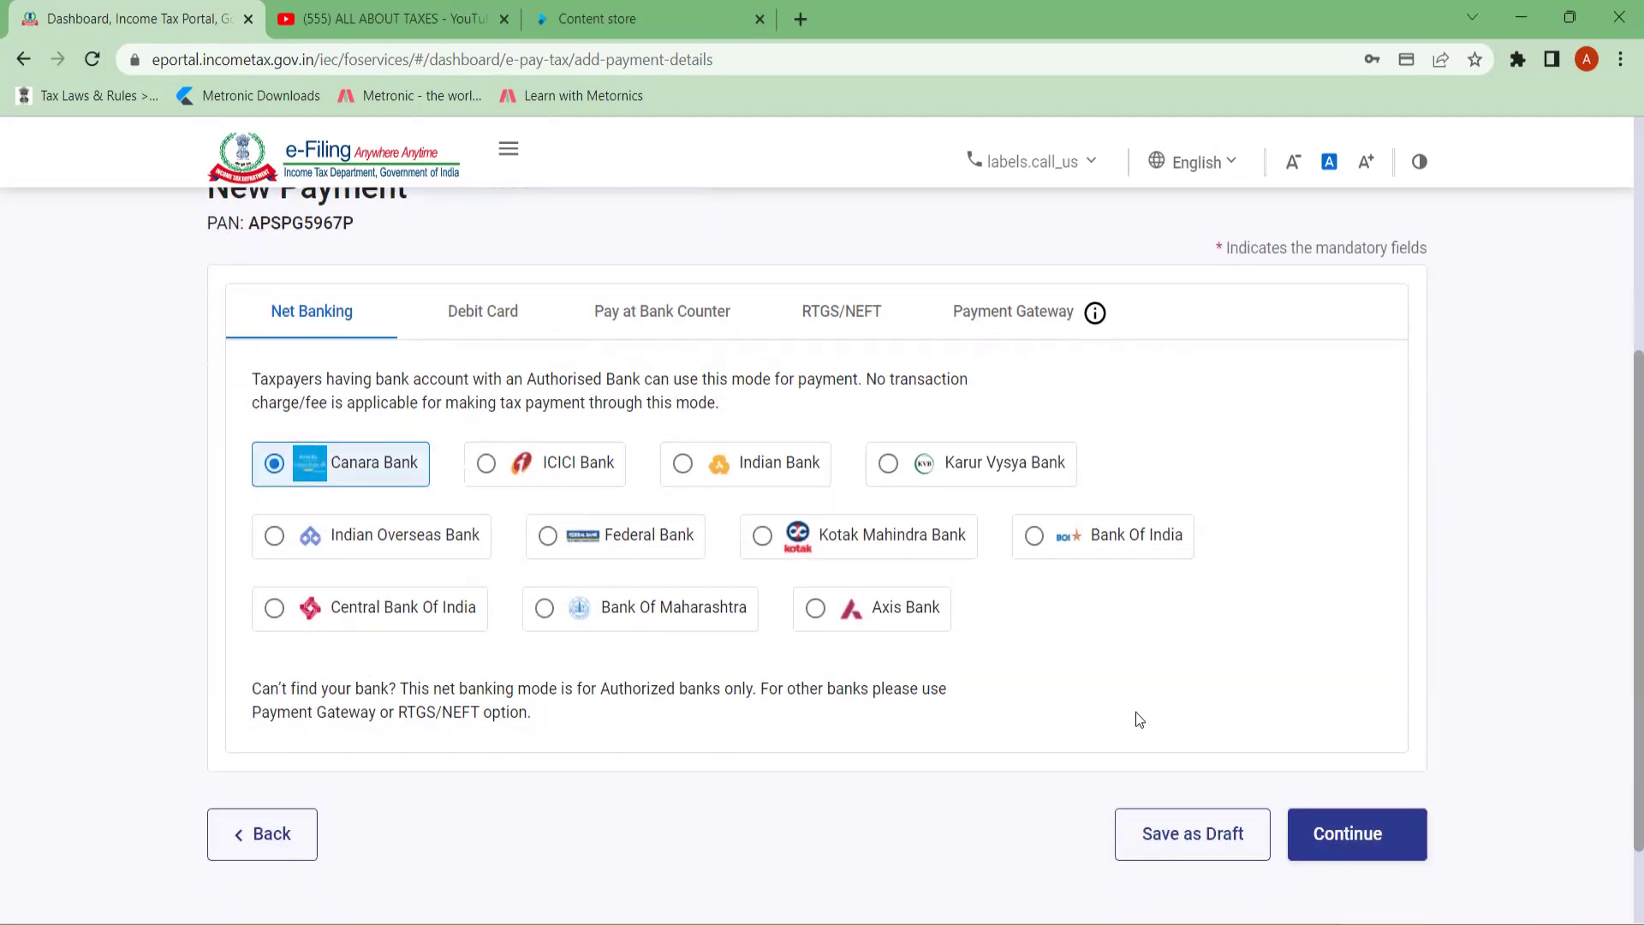
left_click(1376, 839)
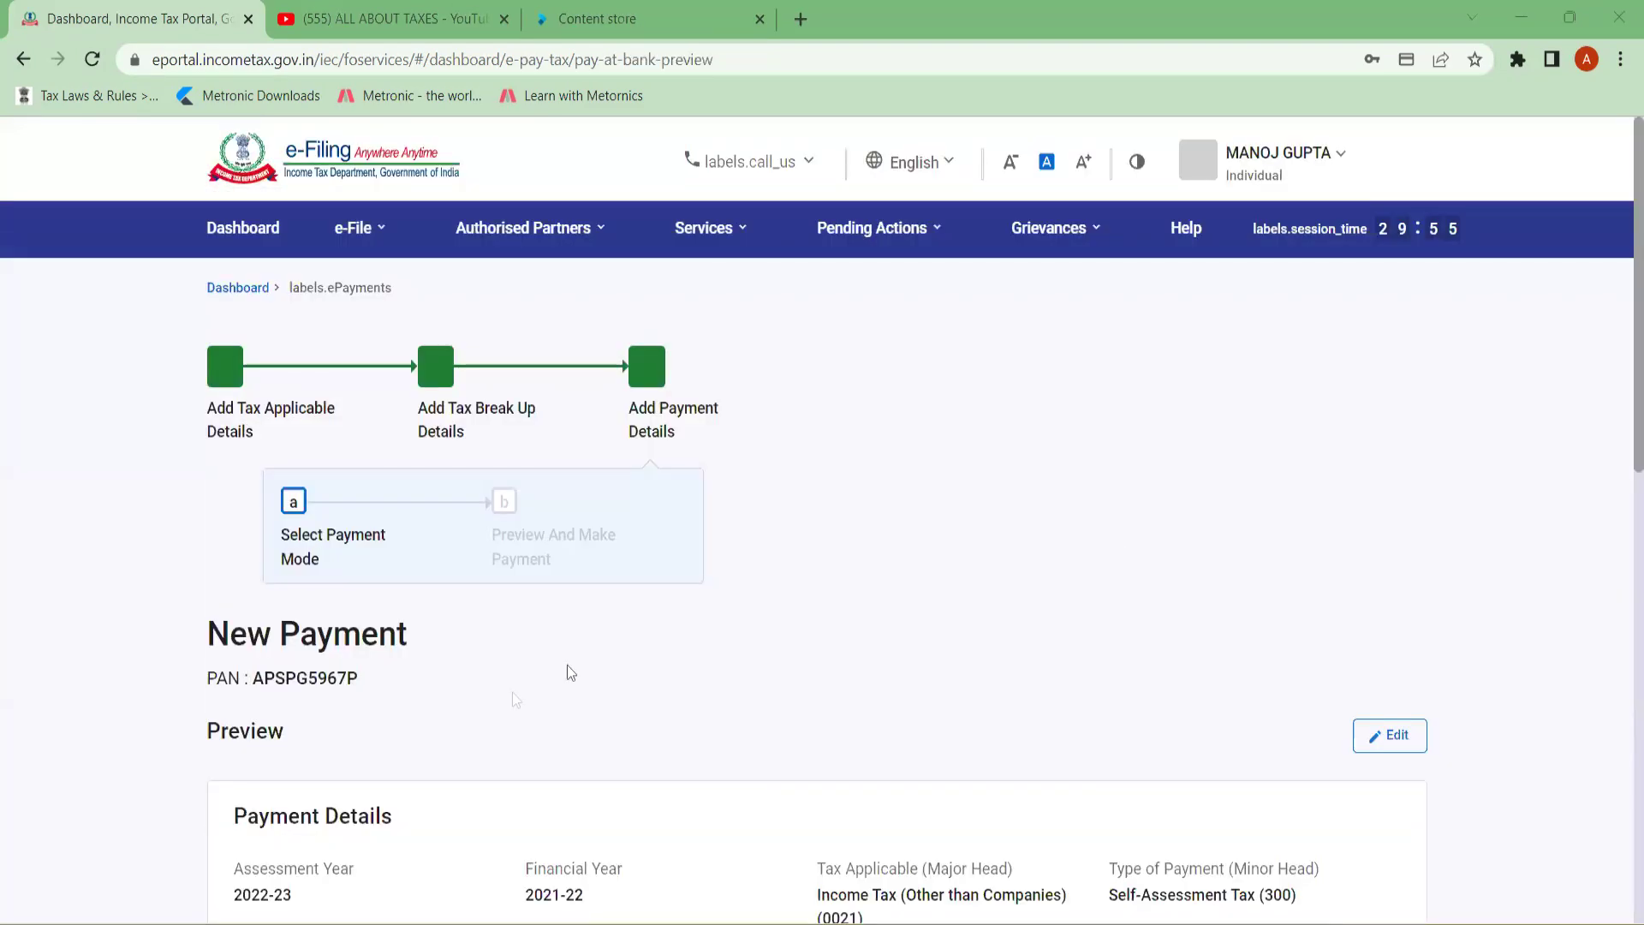
- Review the ₹10 AY 2022-23 self-assessment challan preview and pay now
scroll(507, 702, "down", 3)
scroll(506, 697, "down", 2)
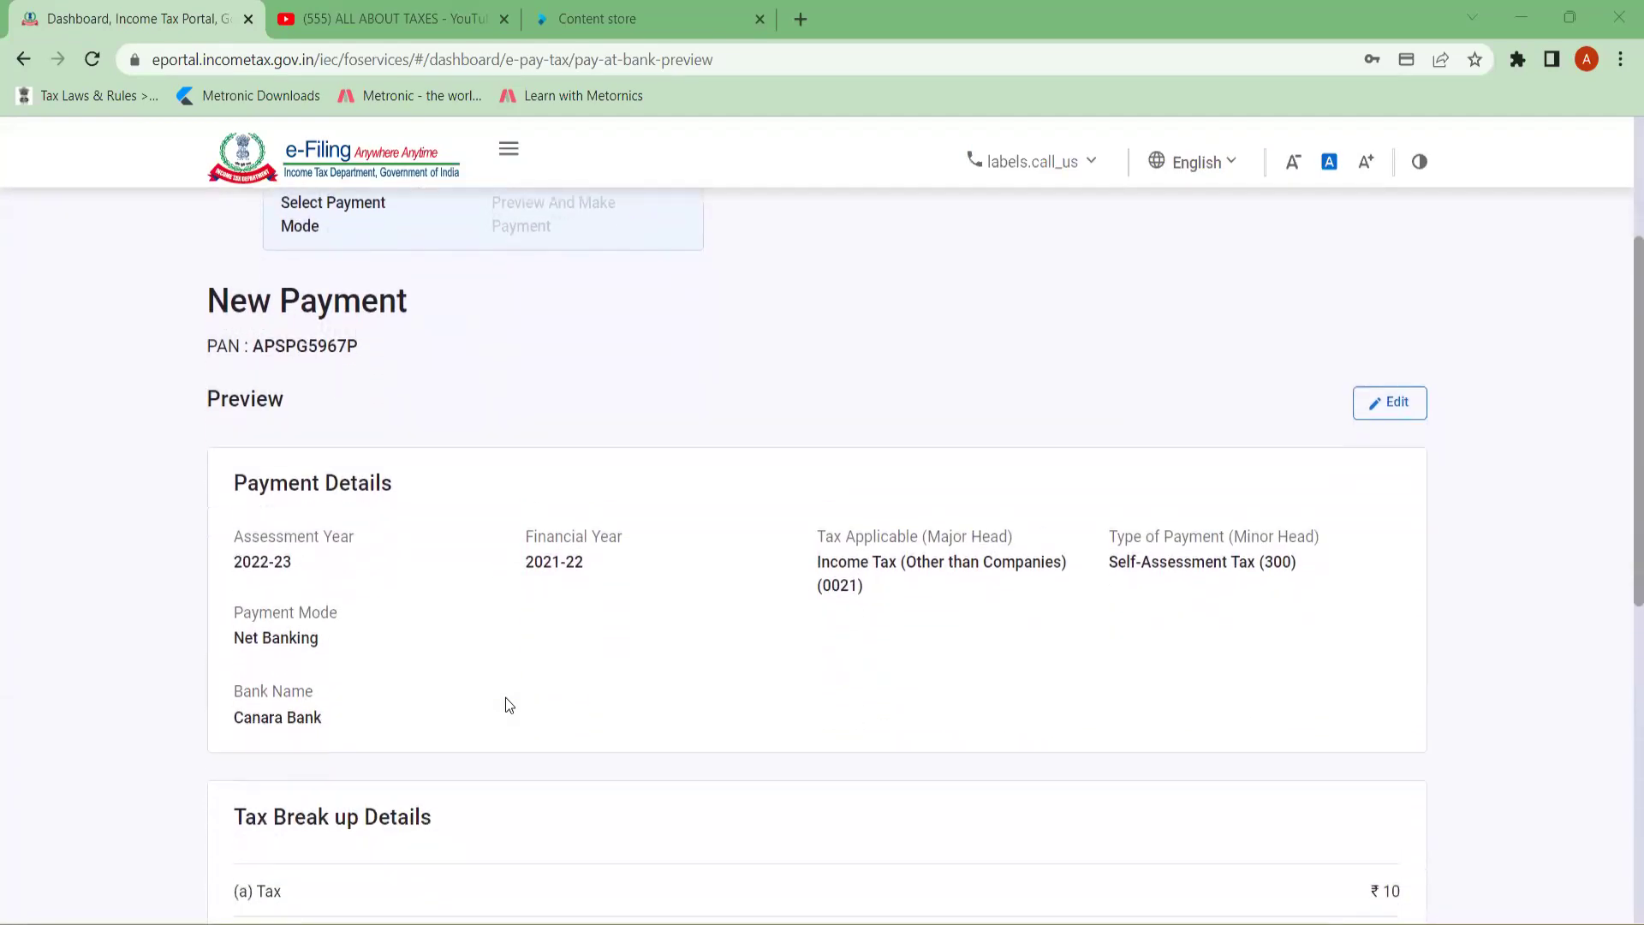
scroll(505, 697, "down", 3)
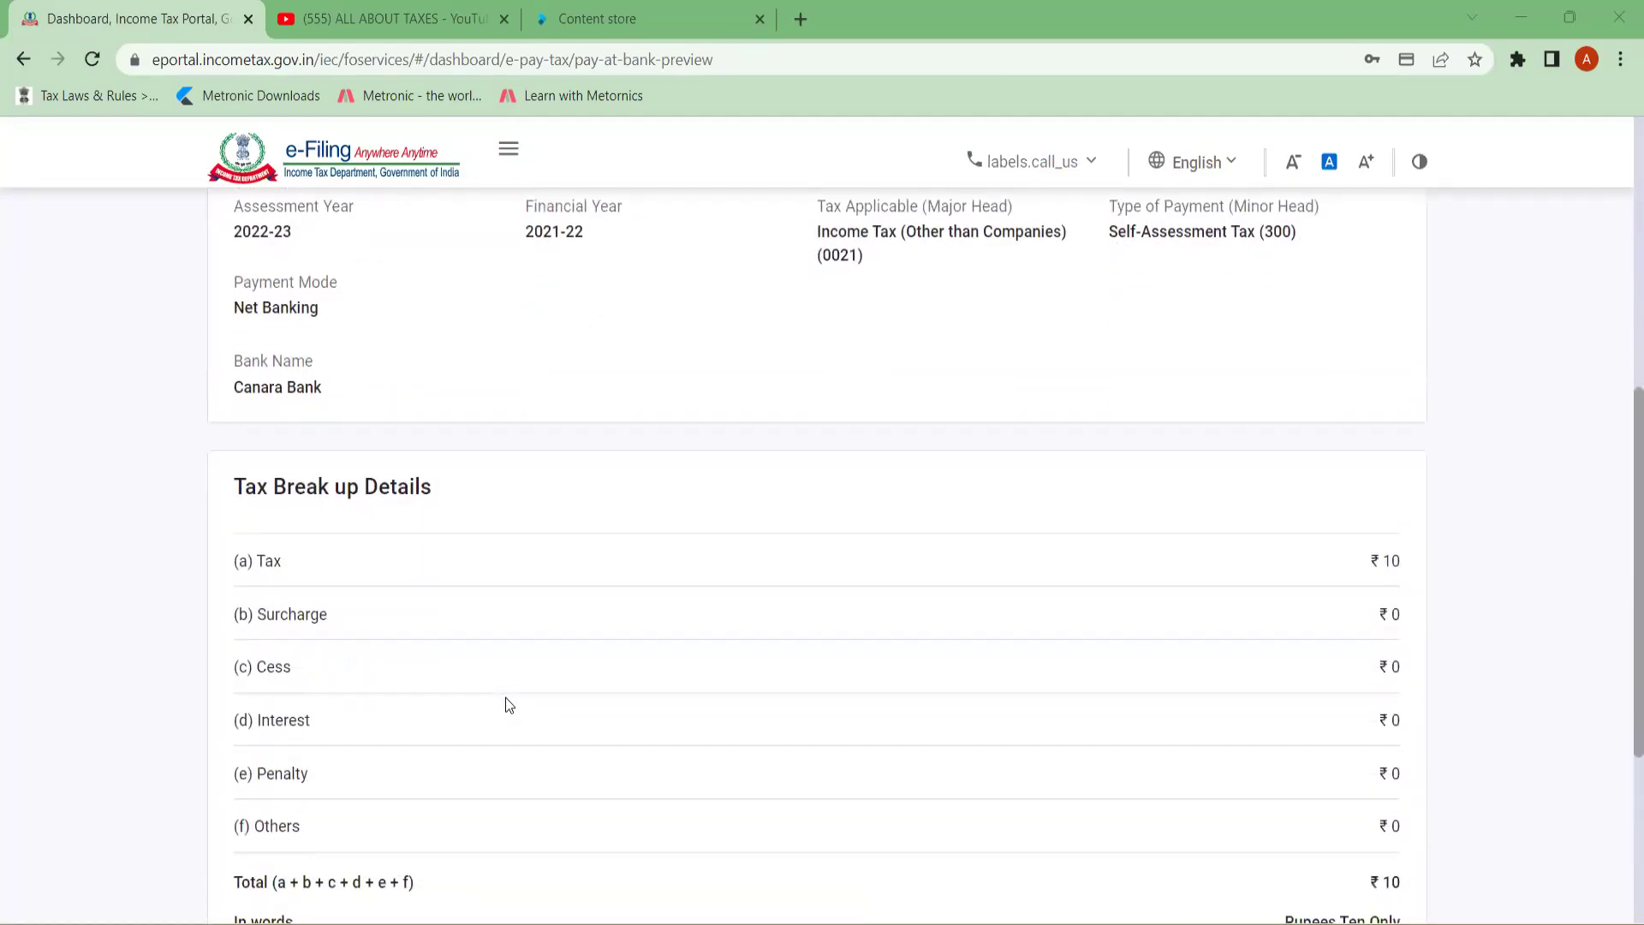
scroll(698, 620, "down", 4)
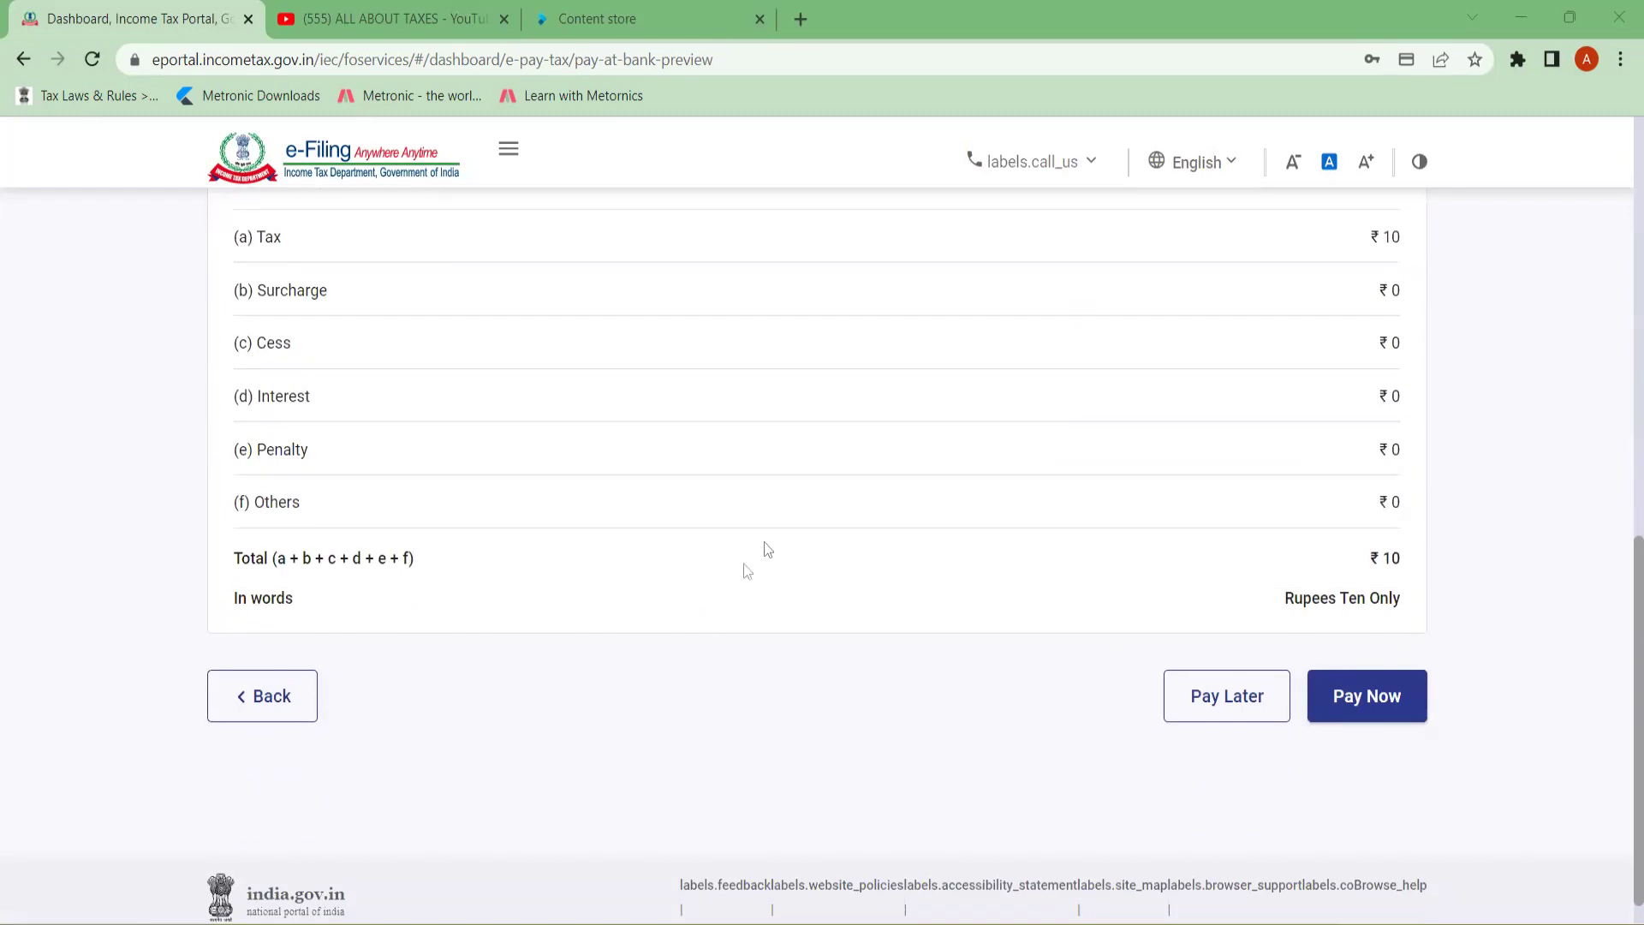
scroll(969, 474, "up", 2)
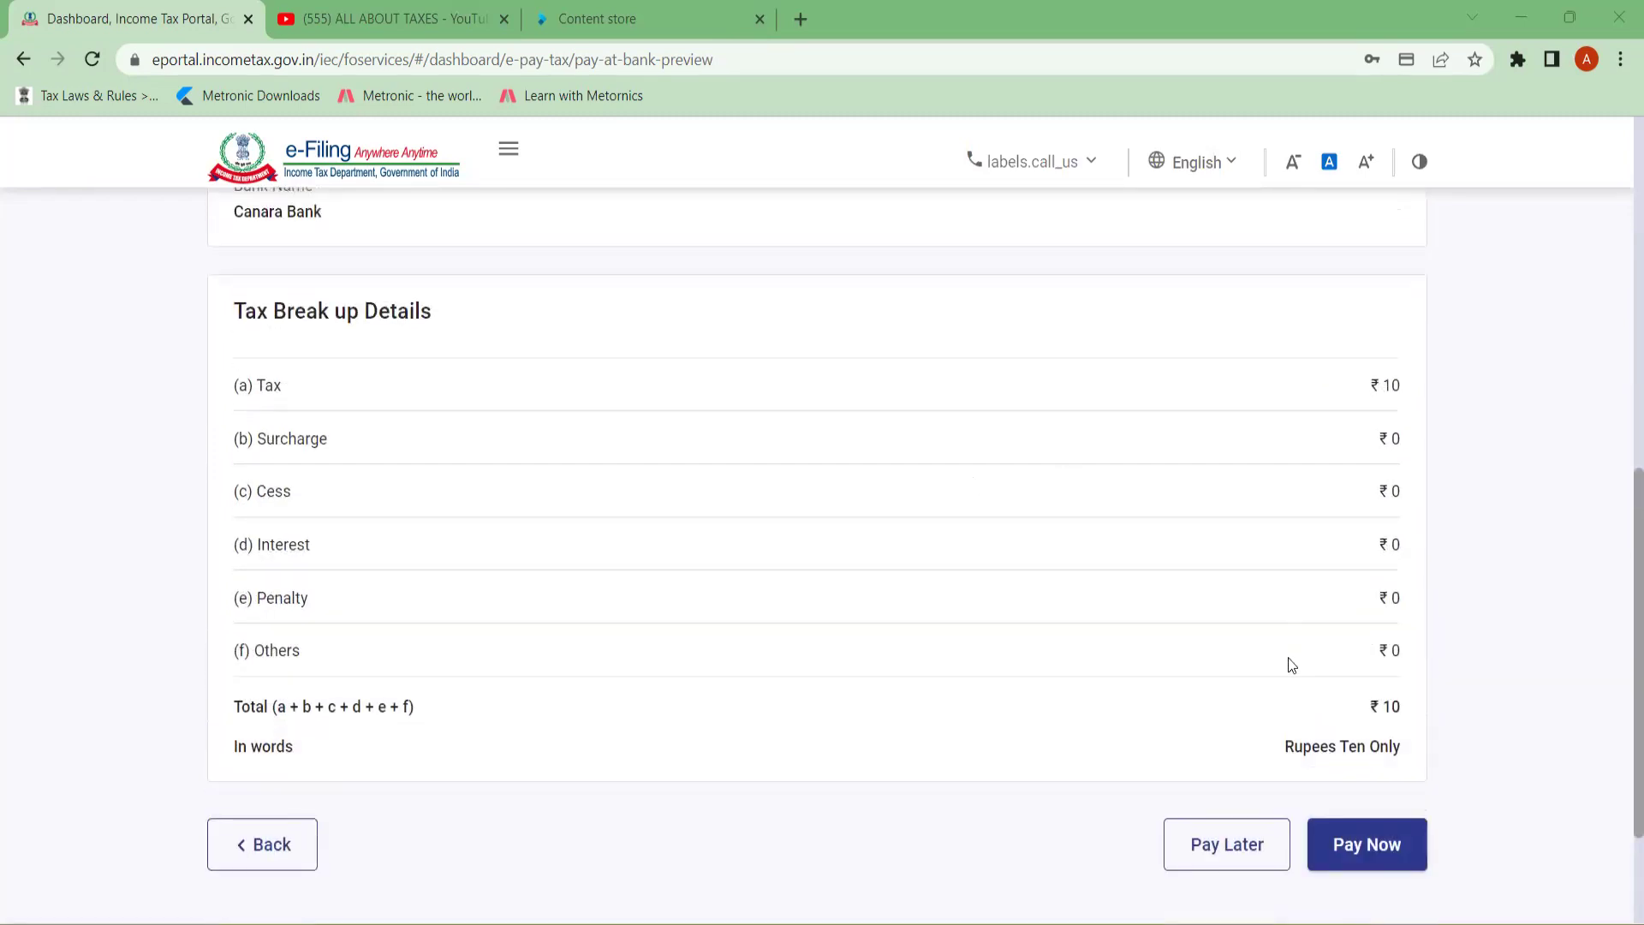
left_click(1379, 852)
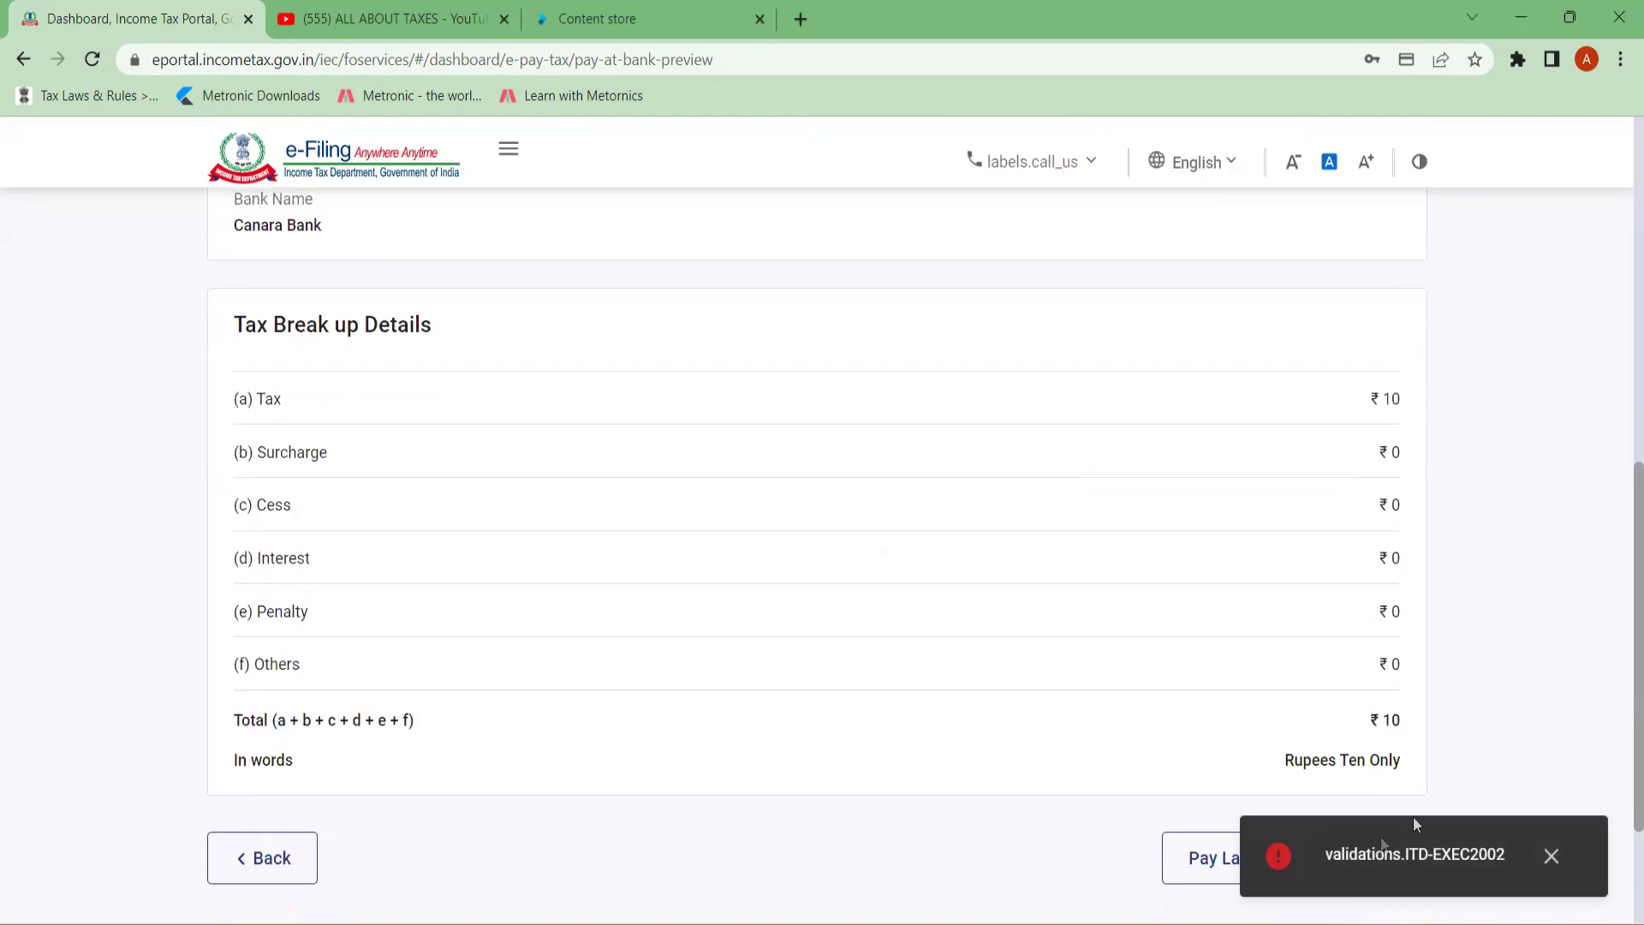
- Retry Pay Now, accept the terms and submit the ₹10 challan to the bank
left_click(1551, 856)
left_click(1361, 857)
scroll(832, 519, "down", 20)
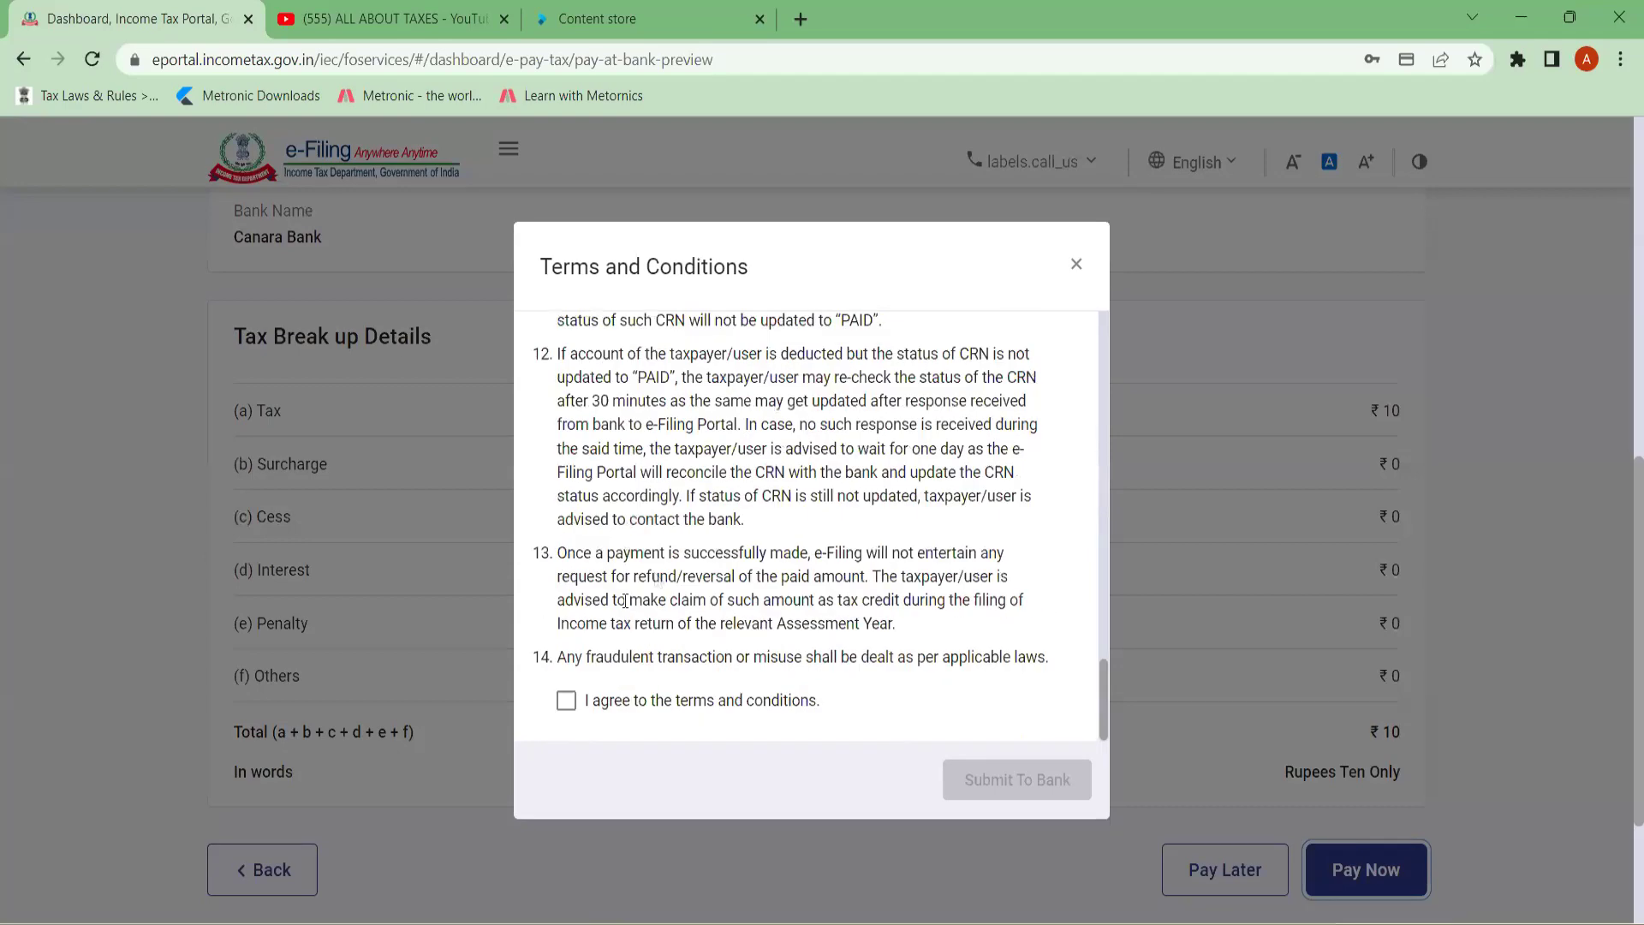
left_click(566, 700)
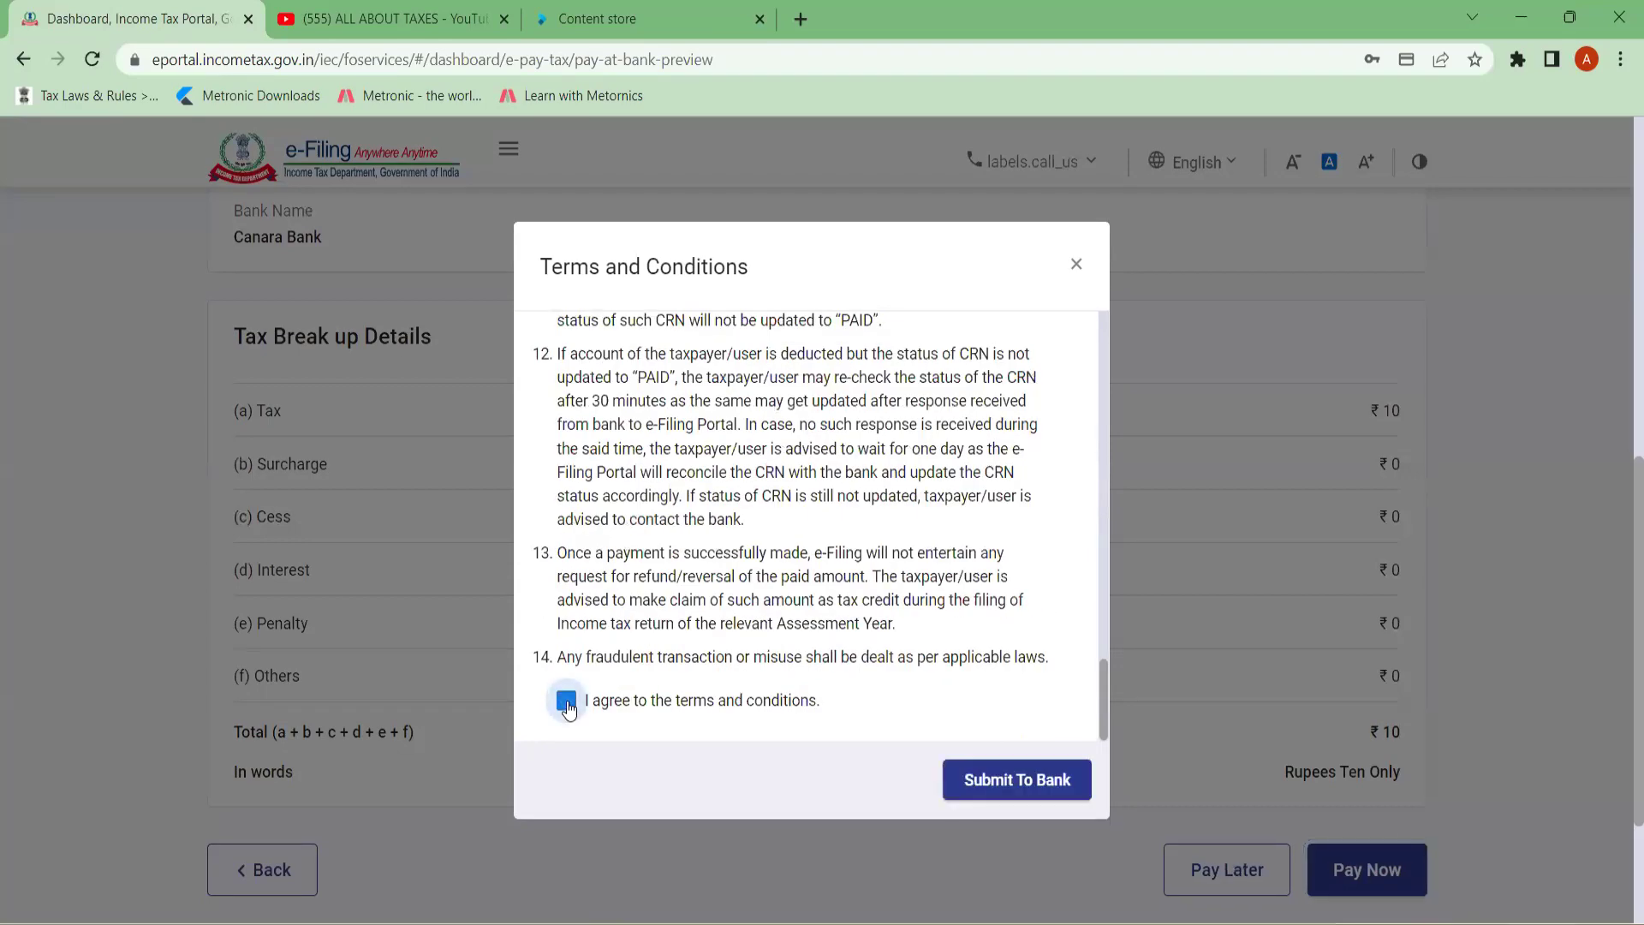
left_click(985, 790)
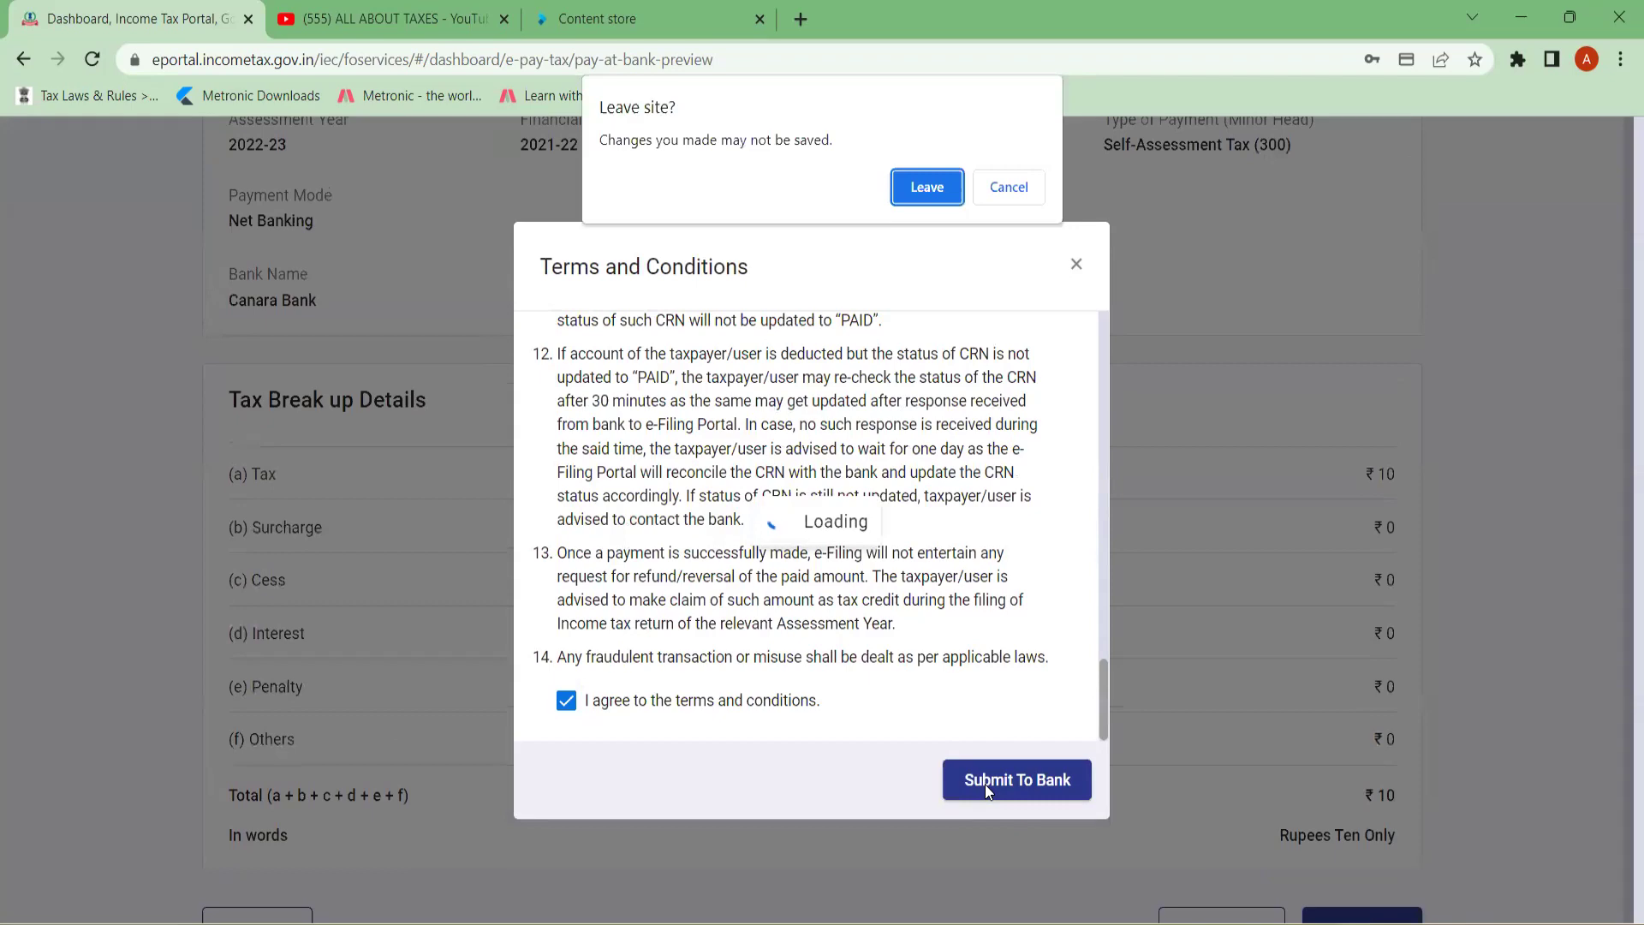
left_click(918, 192)
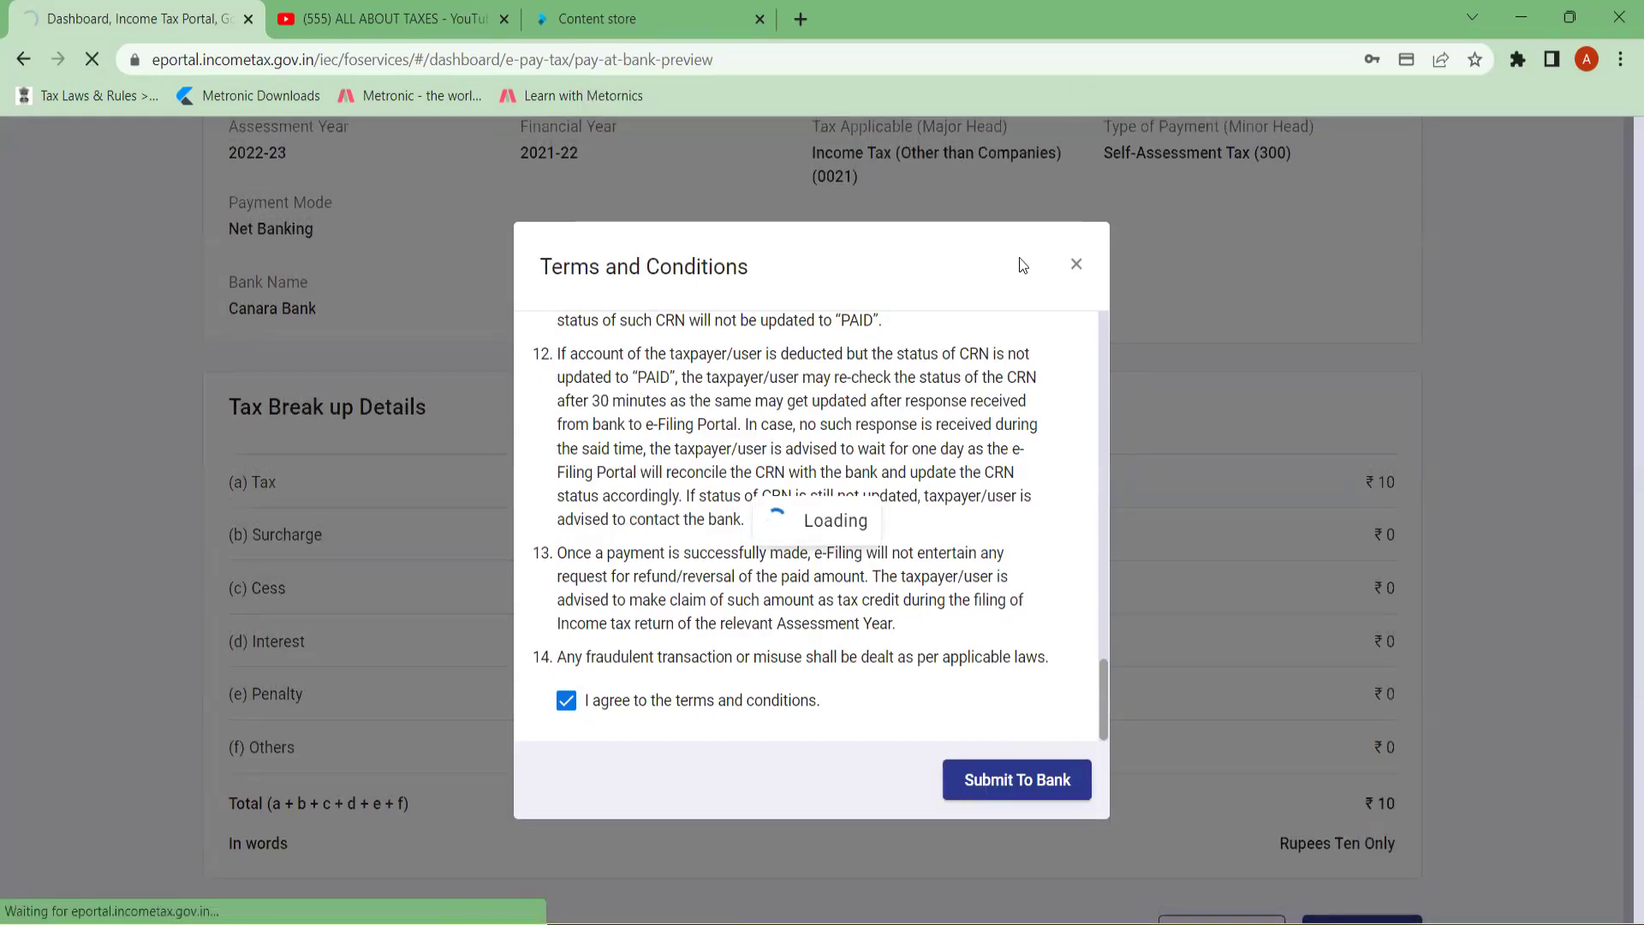
- Fill in the captcha on the Canara Bank TIN portal and pay the ₹10 challan
scroll(1022, 265, "up", 3)
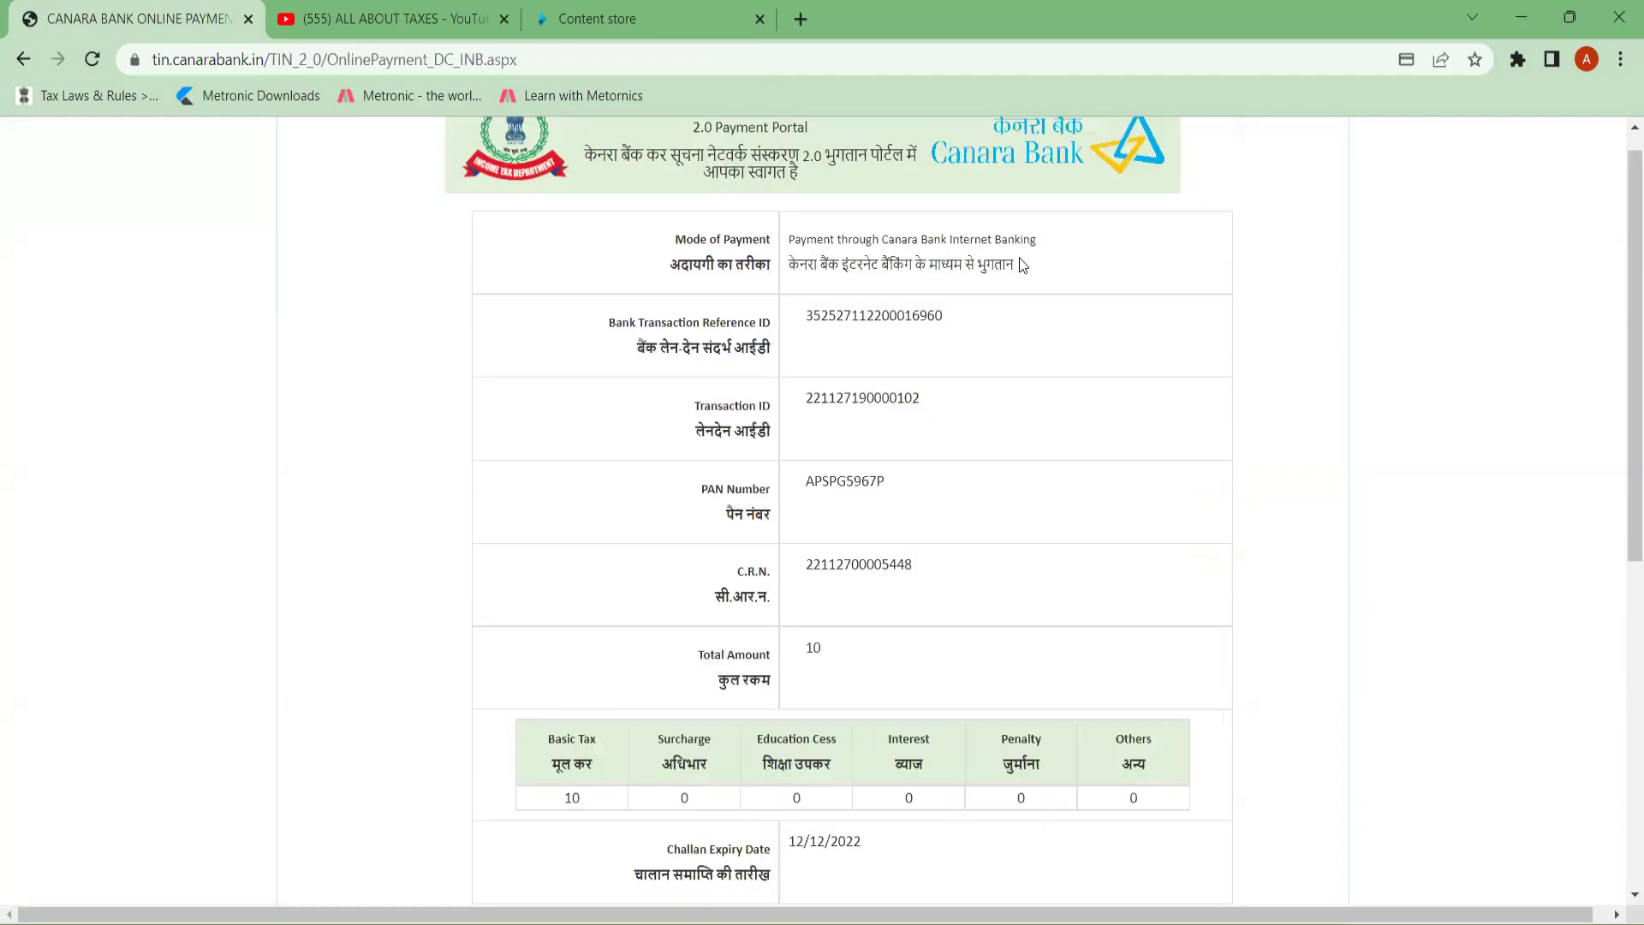
scroll(1023, 264, "up", 1)
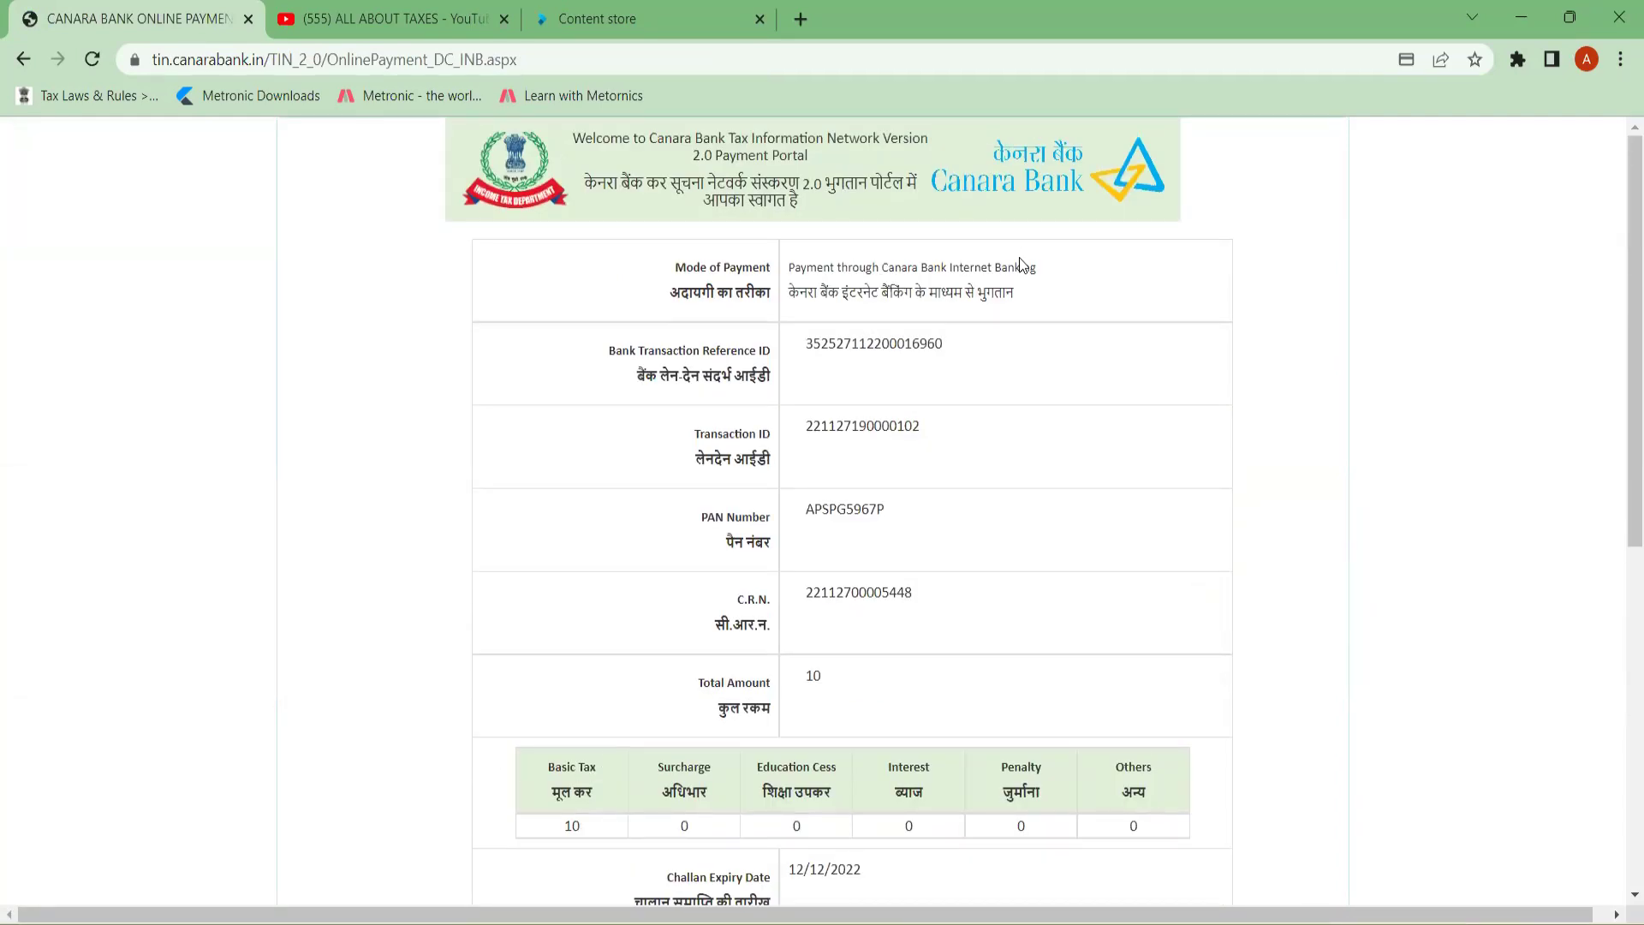
scroll(899, 517, "down", 5)
left_click(733, 461)
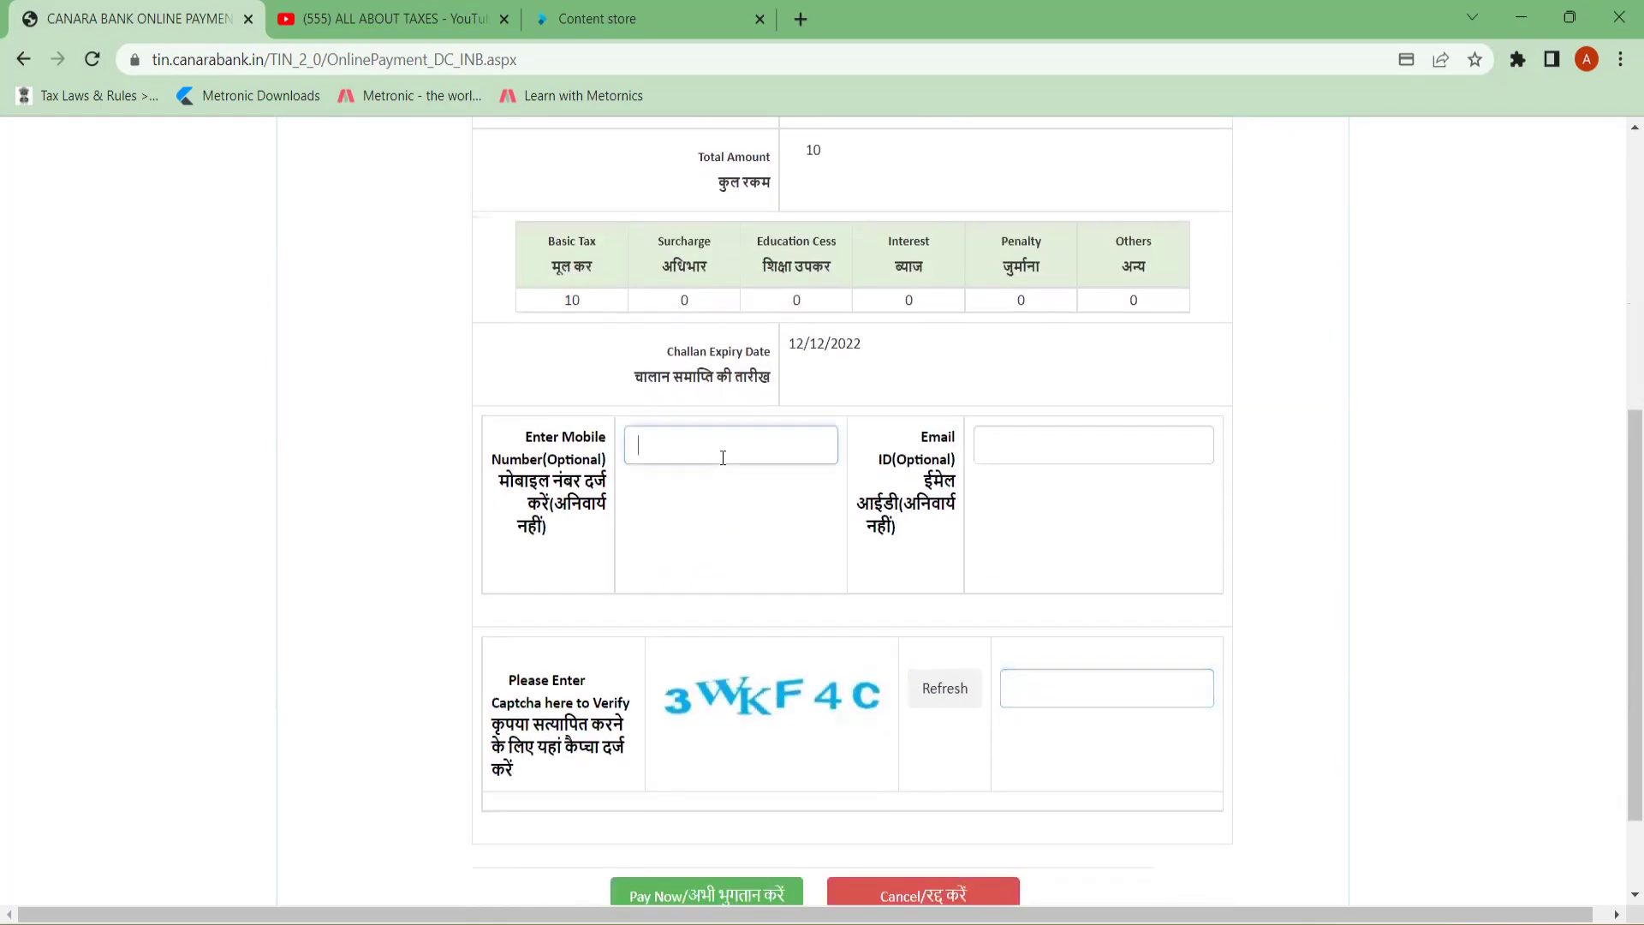
left_click(1031, 445)
left_click(1032, 679)
type("3")
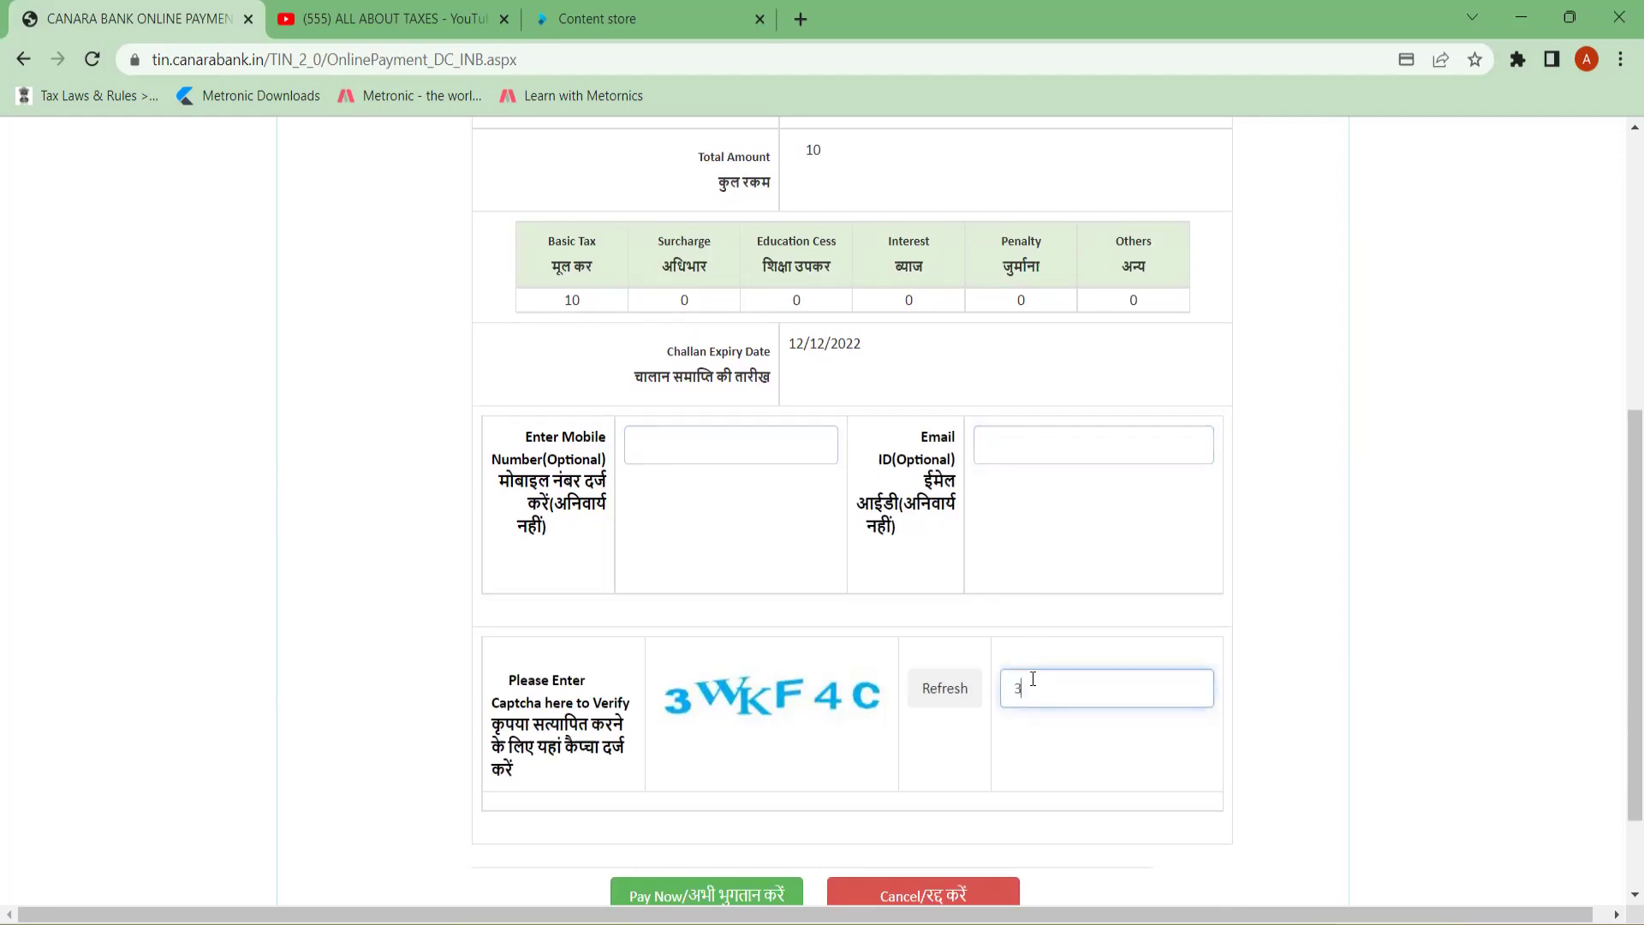
type("WKF4C")
left_click(1005, 731)
scroll(1006, 731, "down", 2)
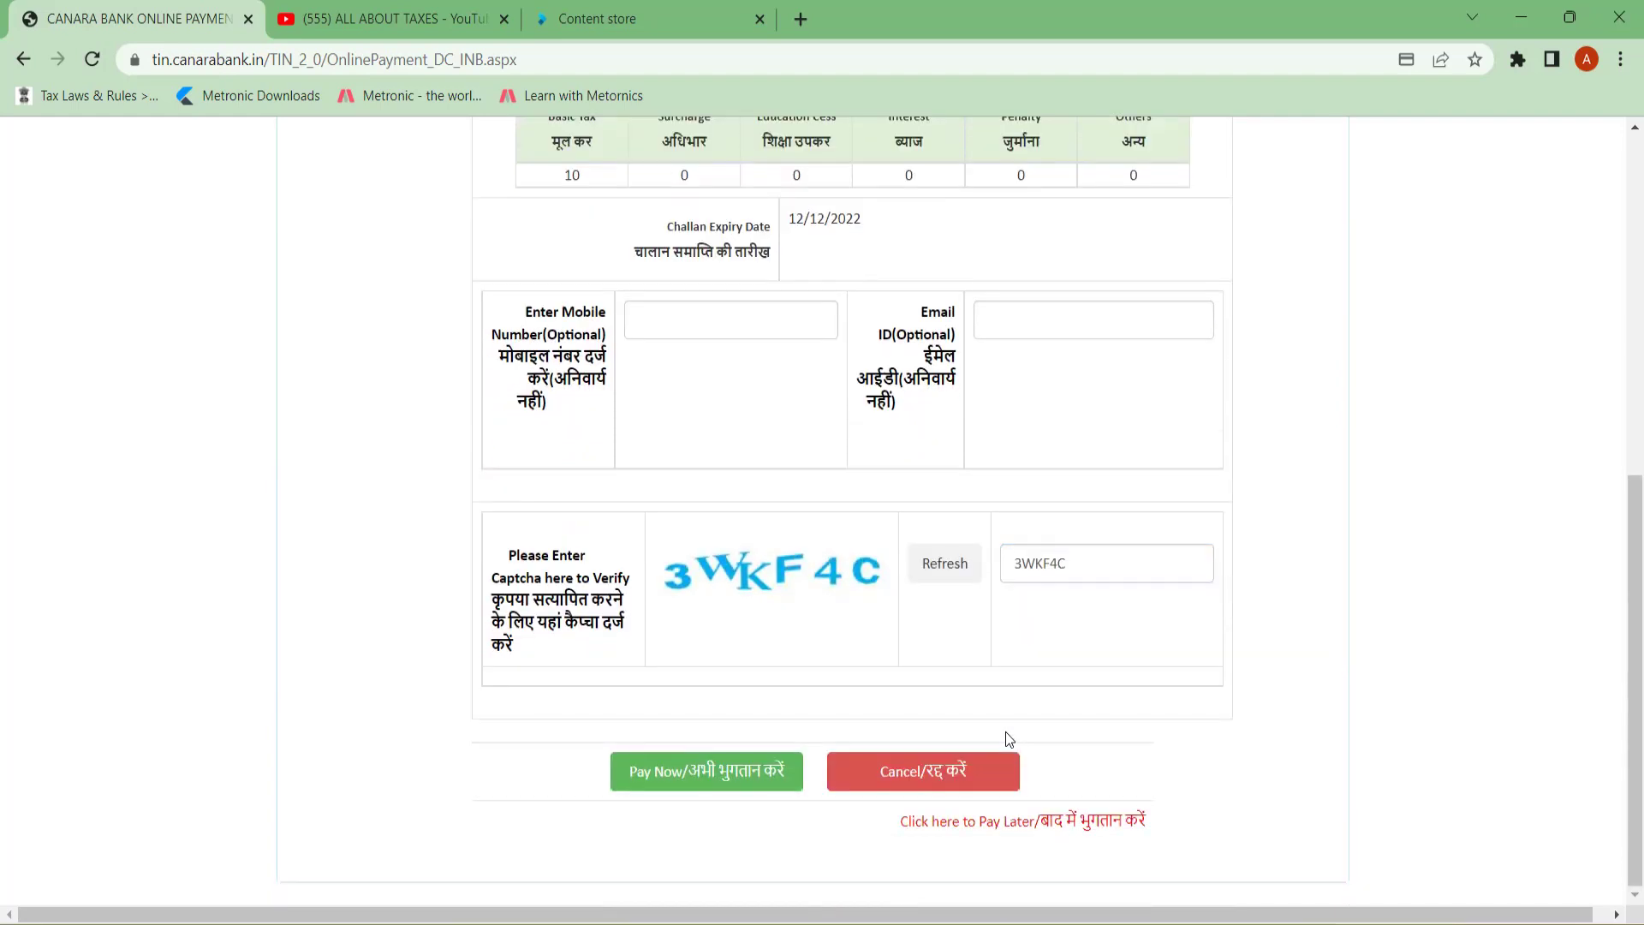
left_click(707, 772)
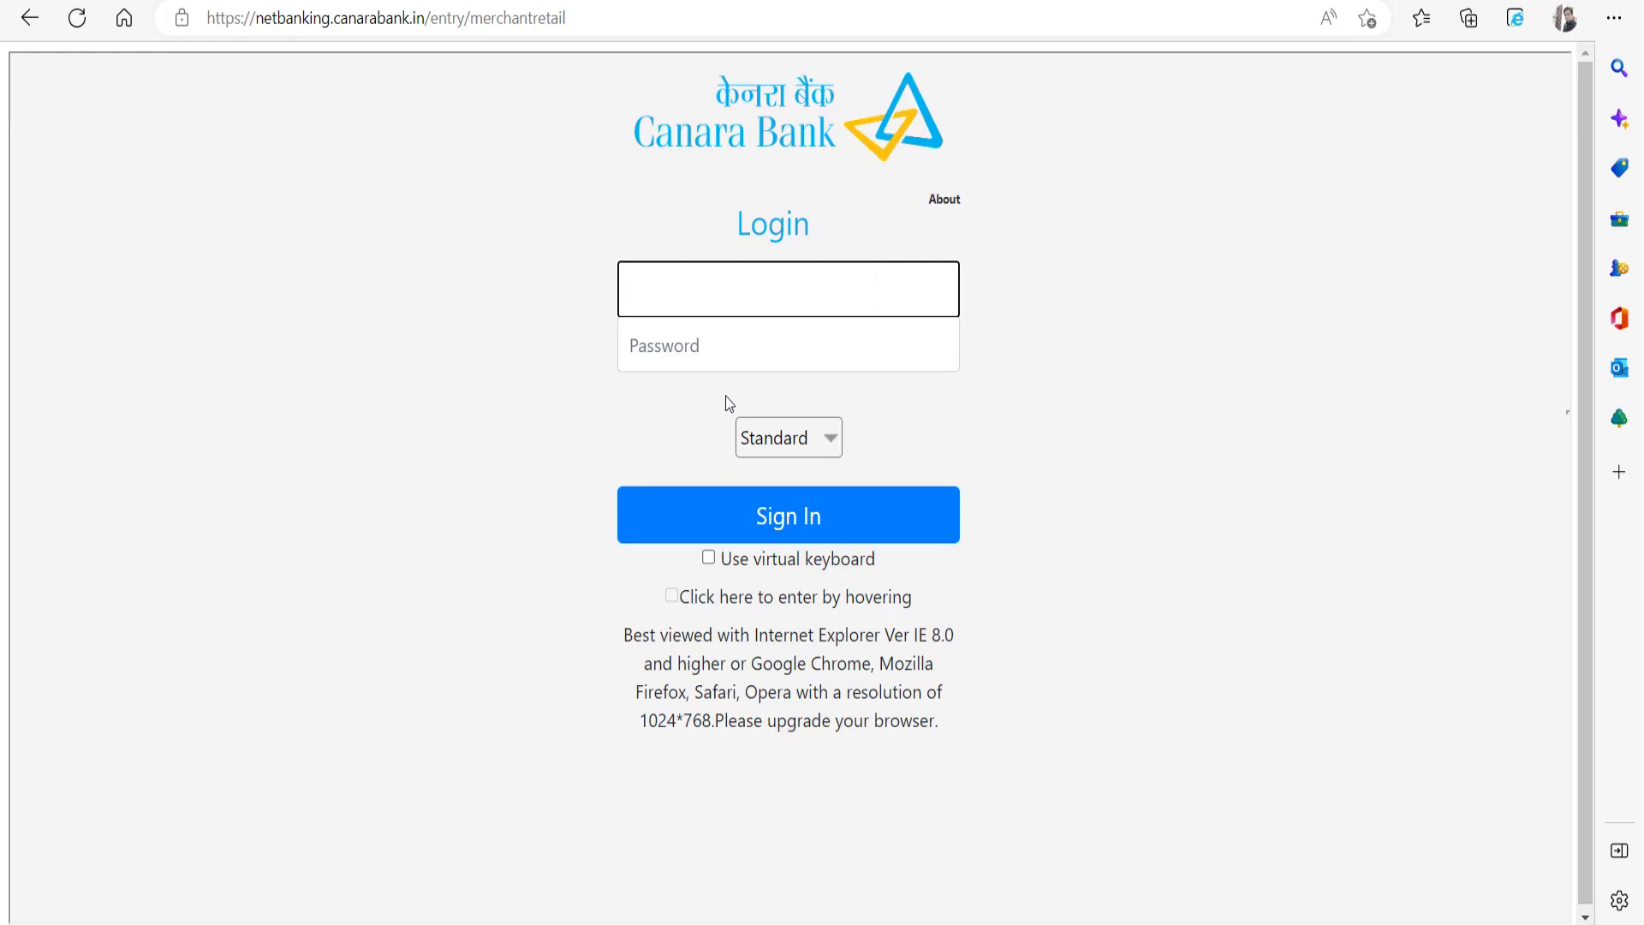
- Sign in to Canara Bank Net Banking with the login password and dismiss the expired-password alert
left_click(718, 338)
type("•••••••••••")
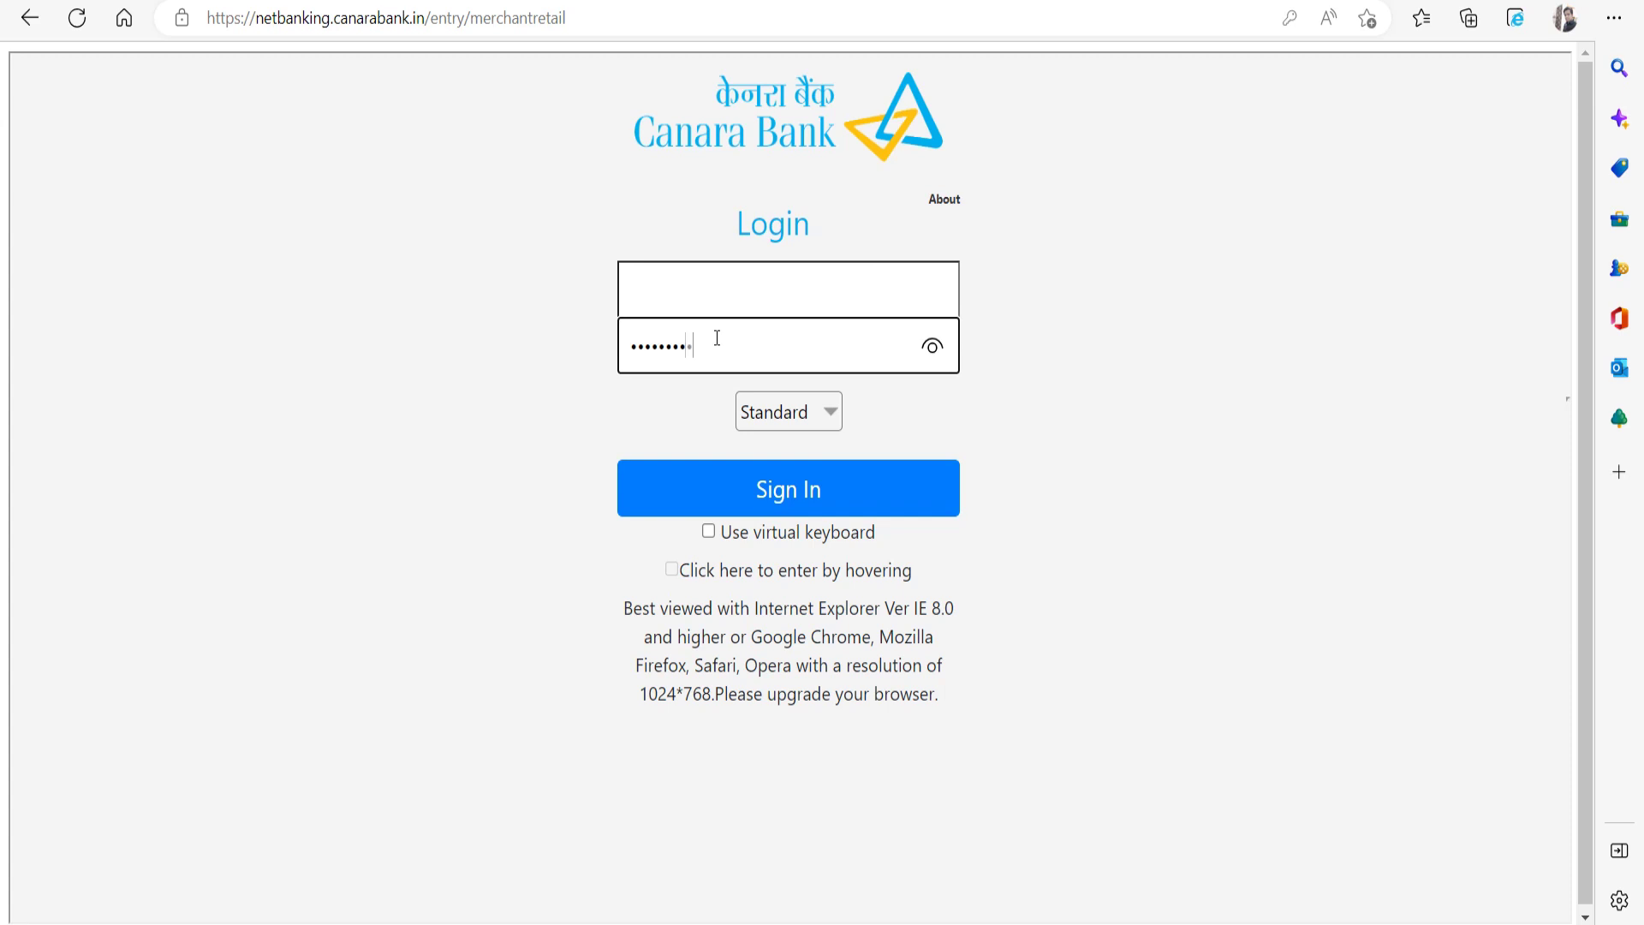
left_click(770, 492)
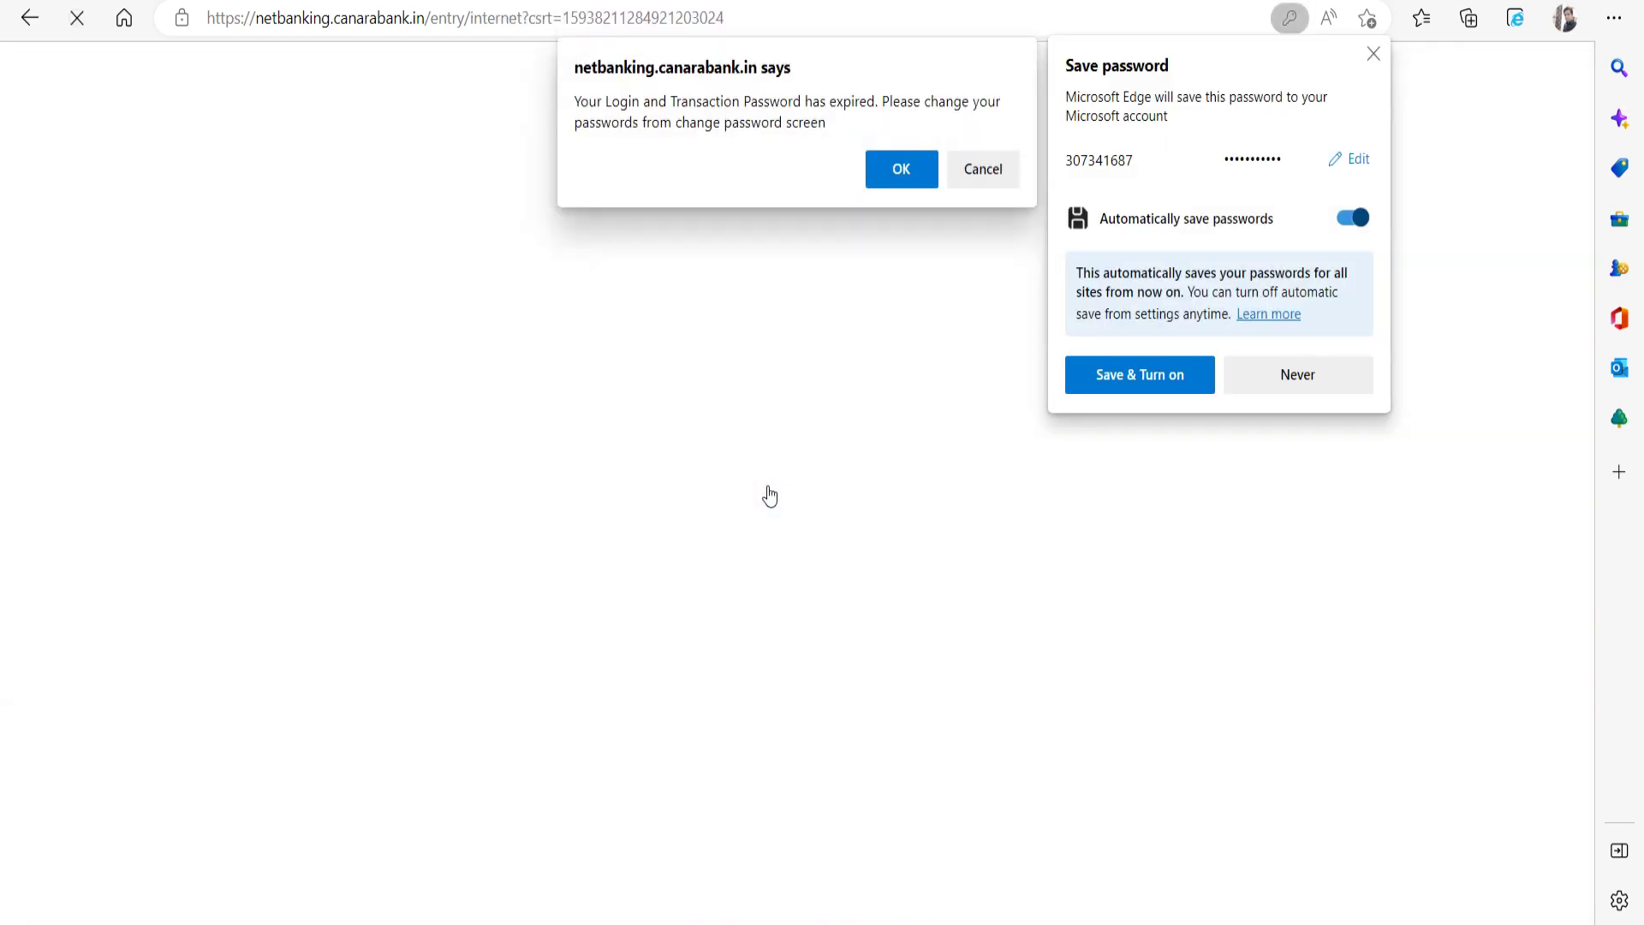
left_click(921, 174)
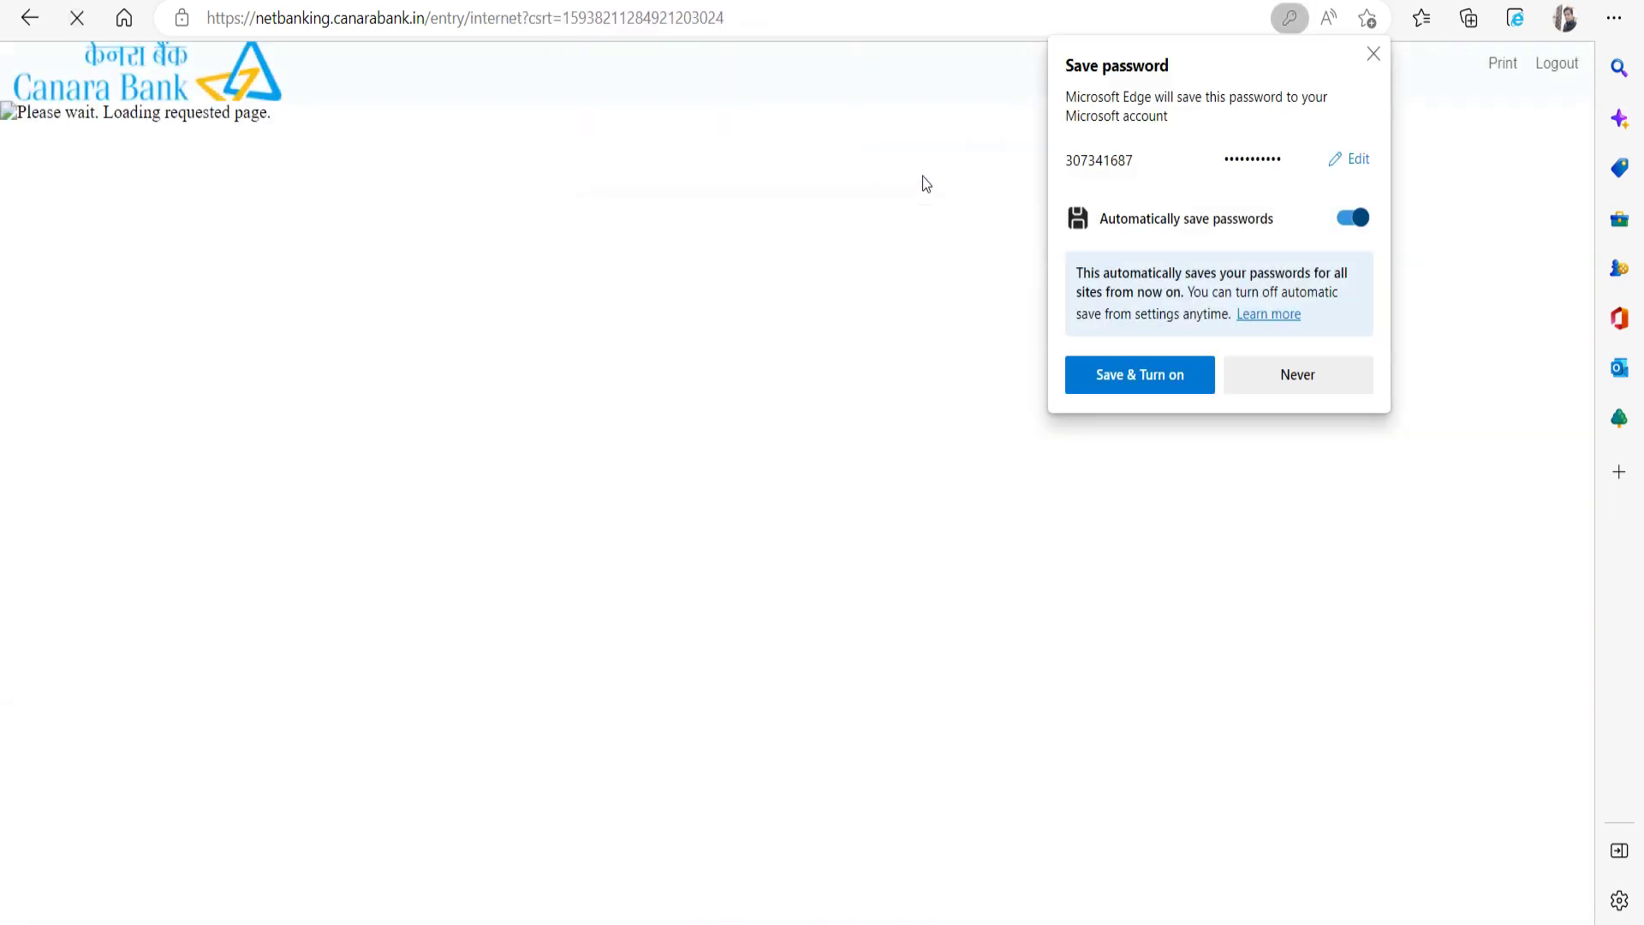
left_click(1363, 52)
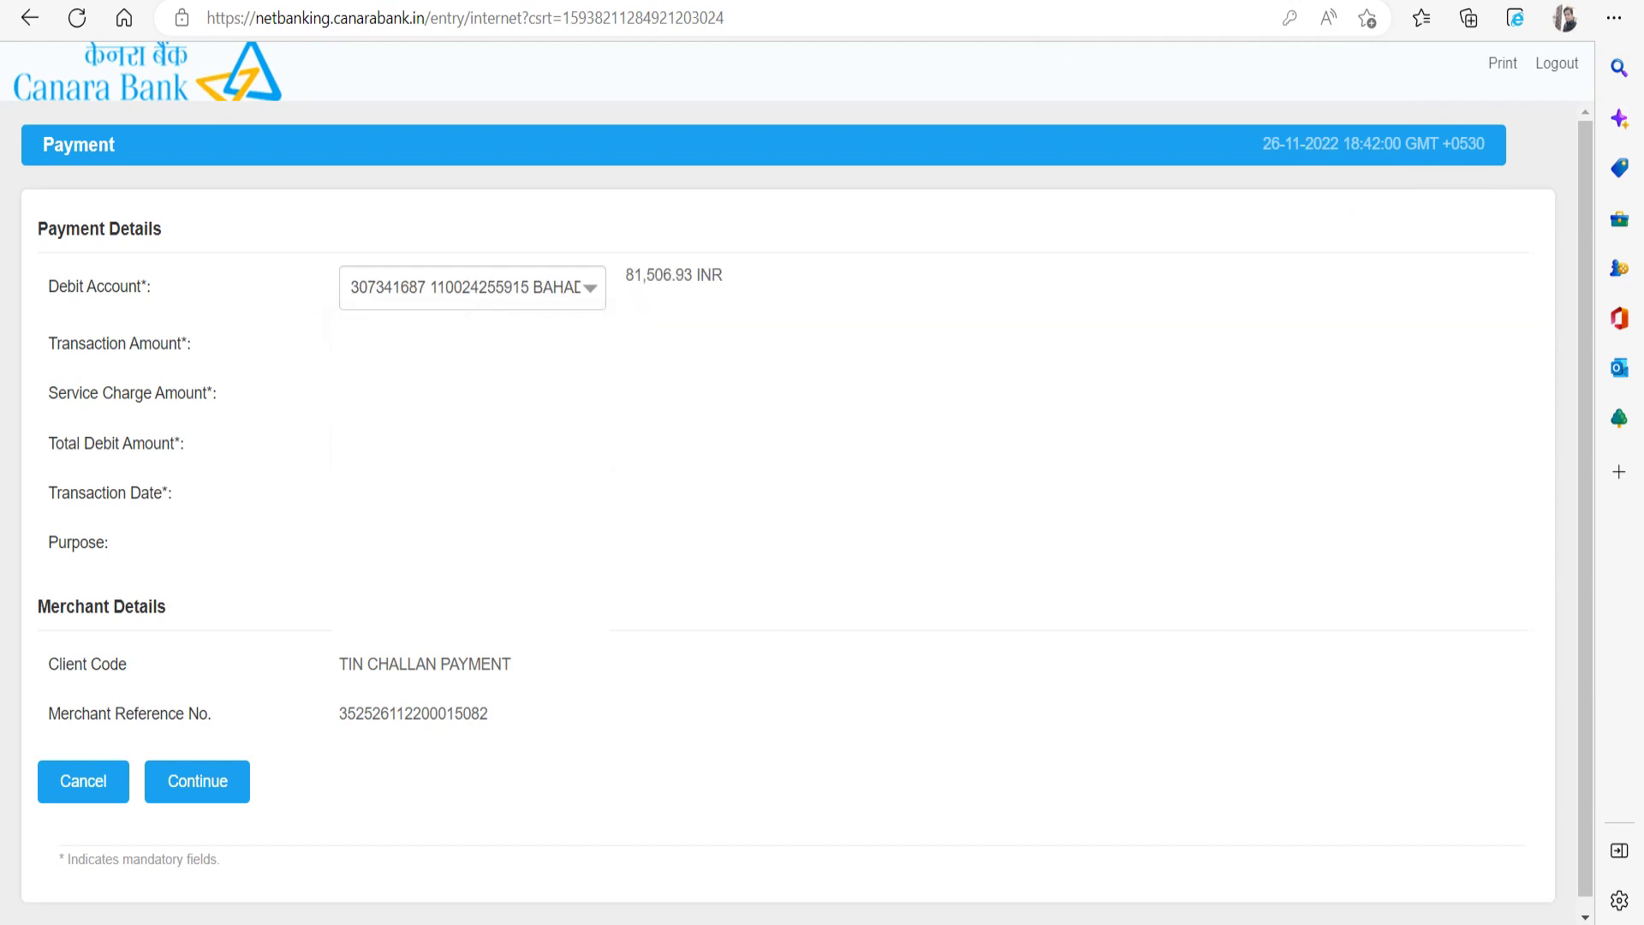
- Confirm the ₹10 debit to the tax challan and authorise it with the transaction password and OTP
left_click(189, 775)
left_click(88, 764)
left_click(379, 249)
type("•••••••")
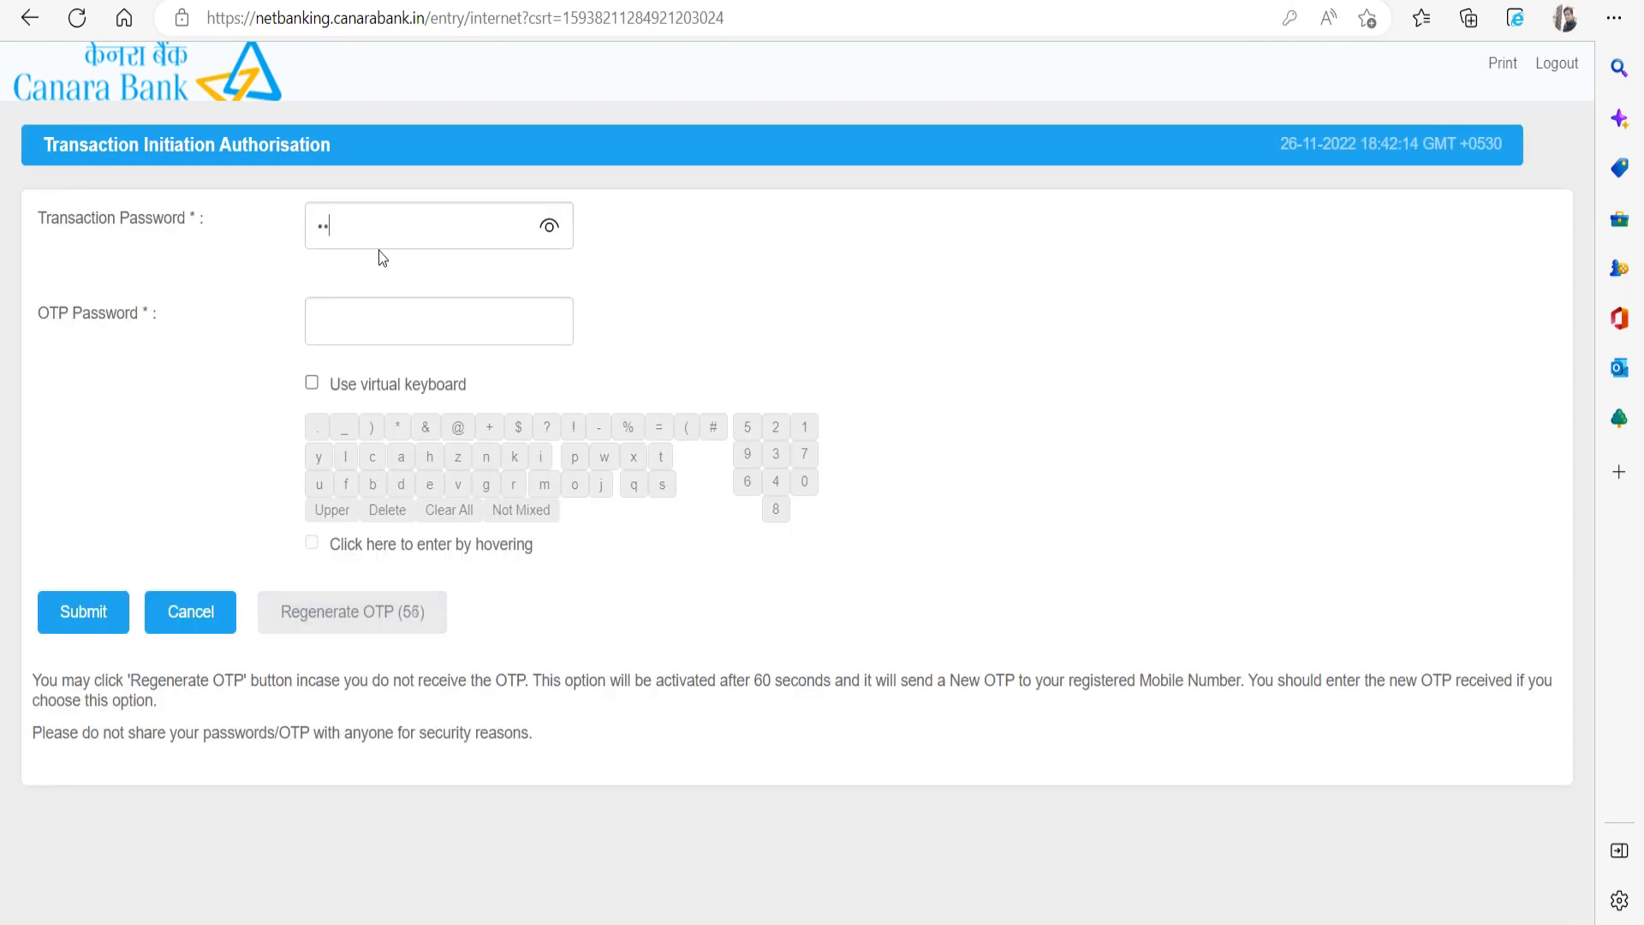
type("••••")
left_click(378, 314)
left_click(94, 618)
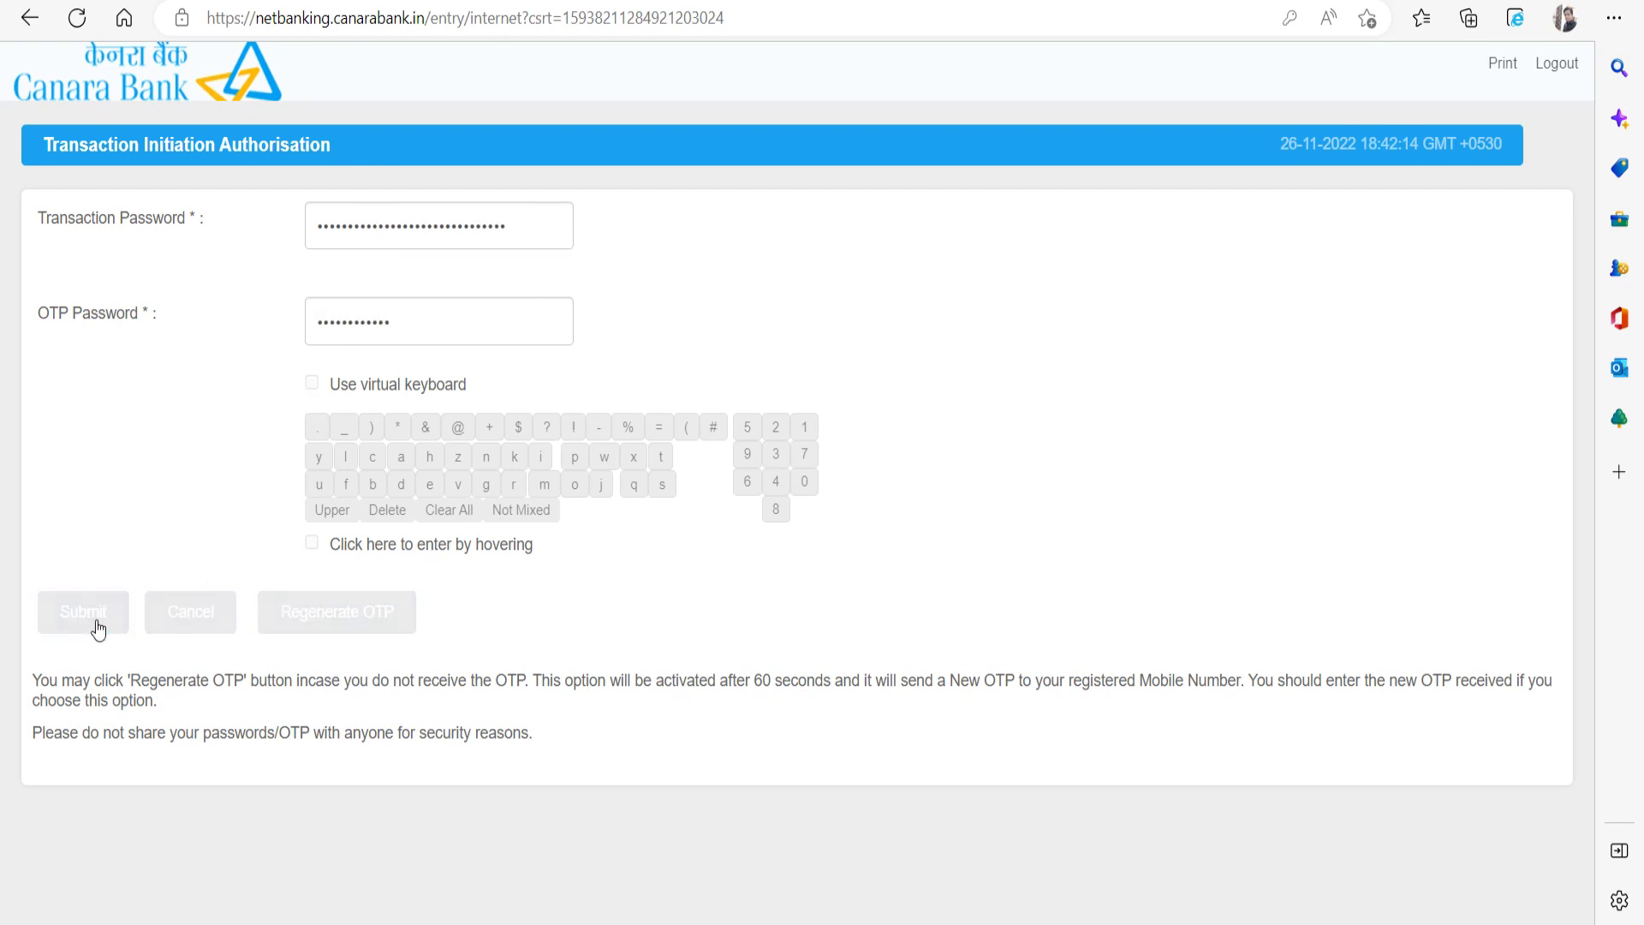
left_click(1373, 54)
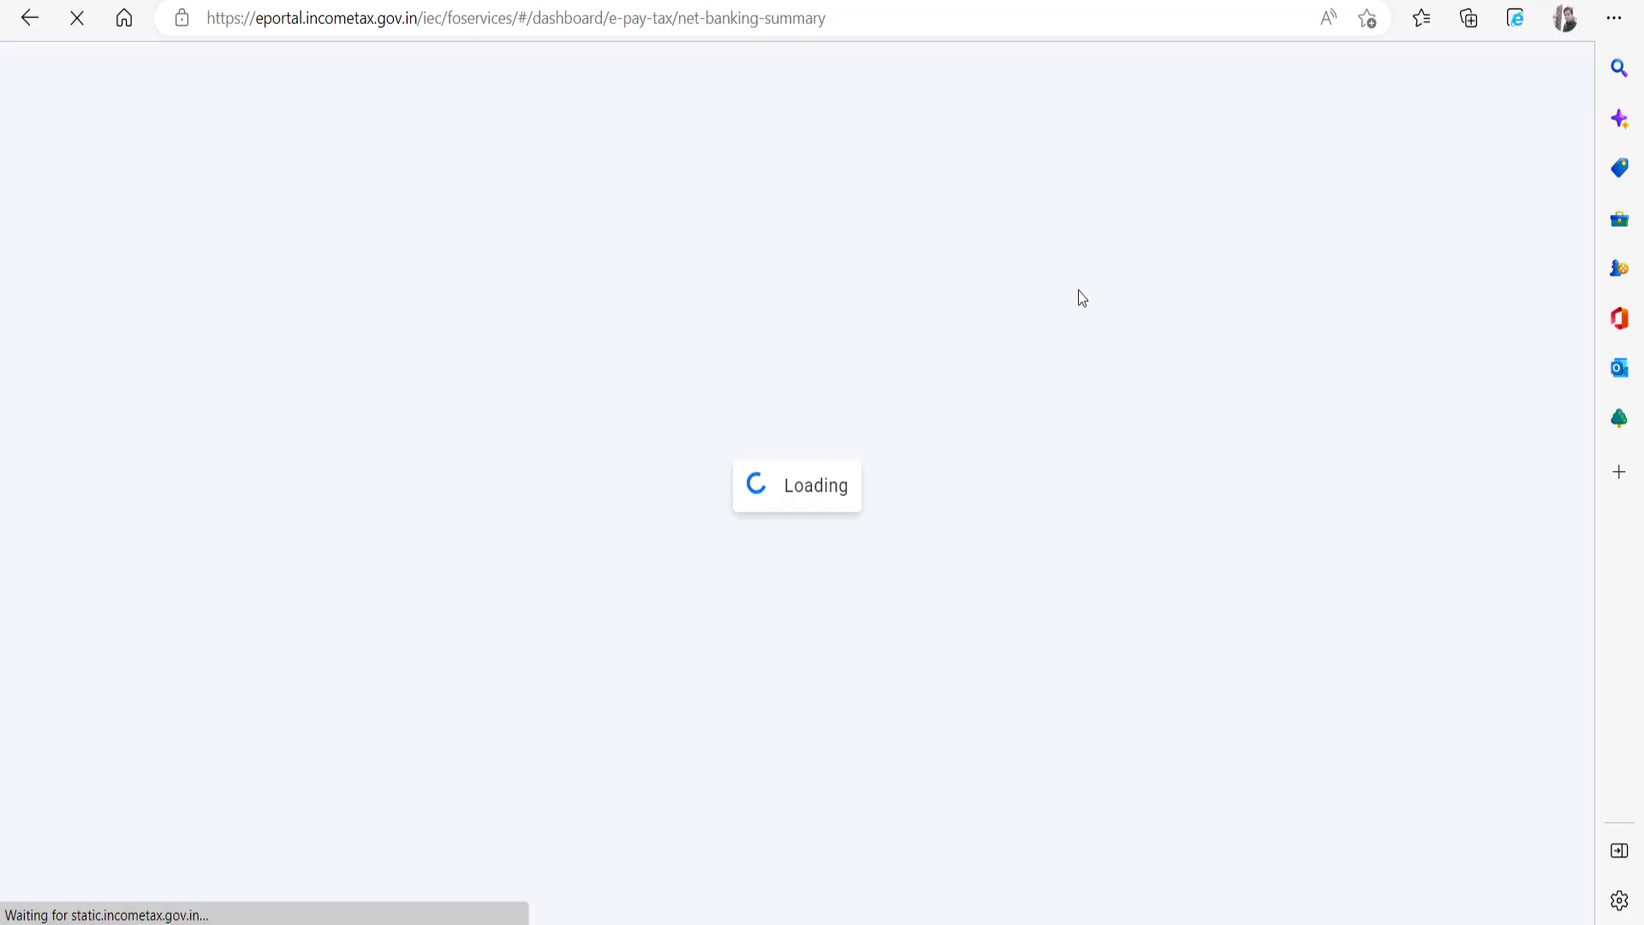